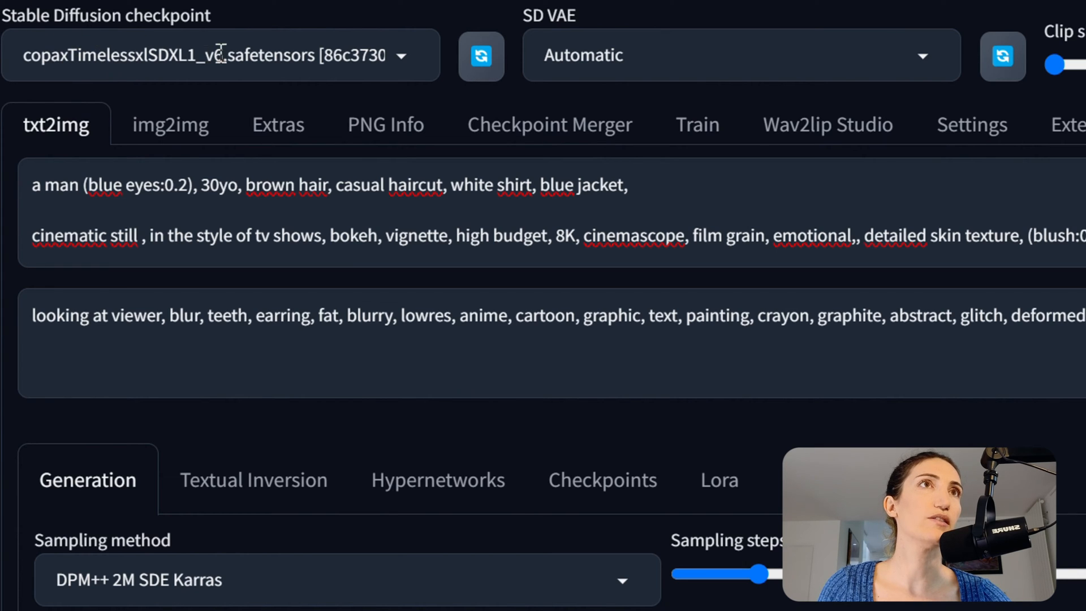
Keep the copaxTimelessxlSDXL1_v6 checkpoint and leave the DPM++ 2M SDE Karras sampler unchanged.
left_click(402, 55)
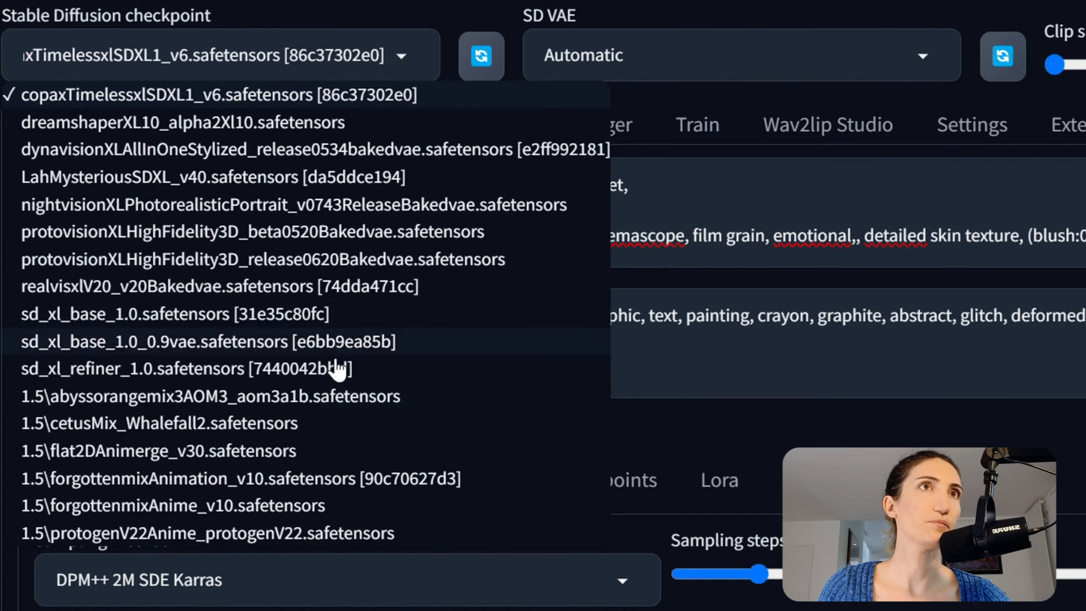
left_click(311, 96)
scroll(441, 478, "down", 2)
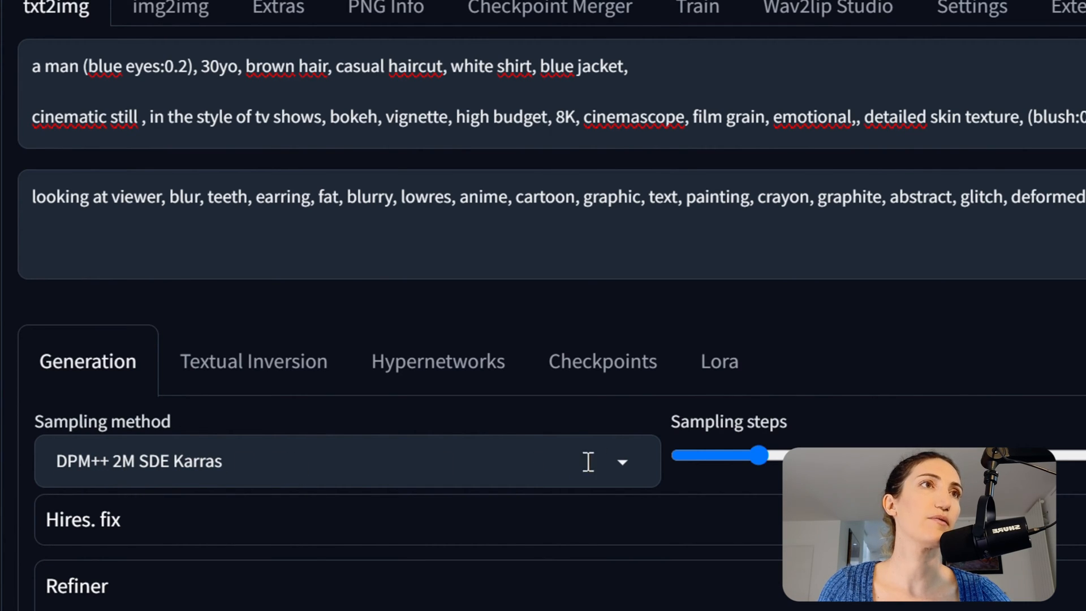
left_click(623, 462)
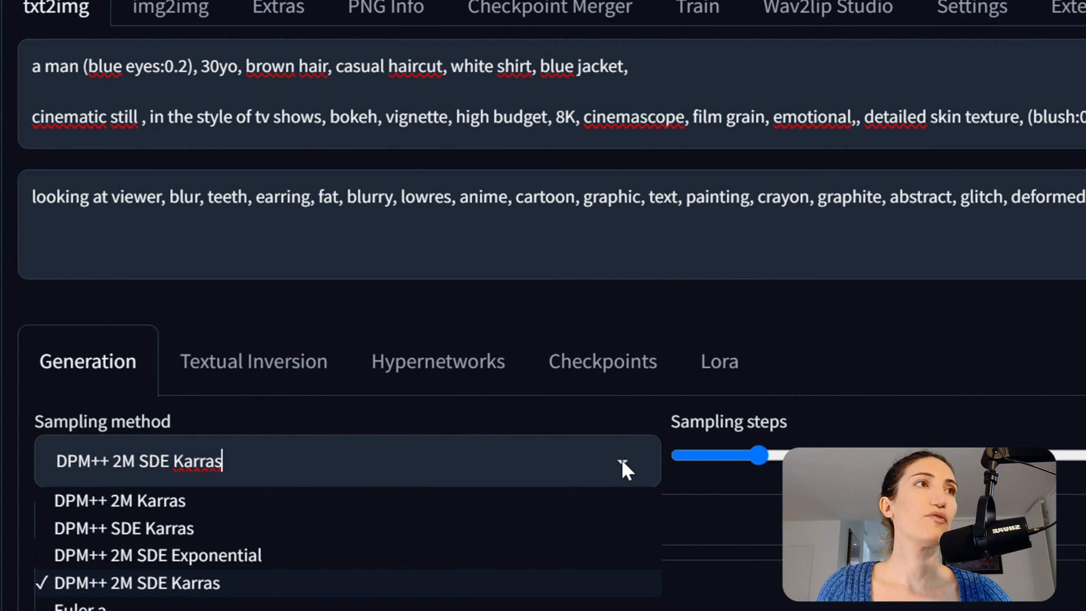
left_click(893, 361)
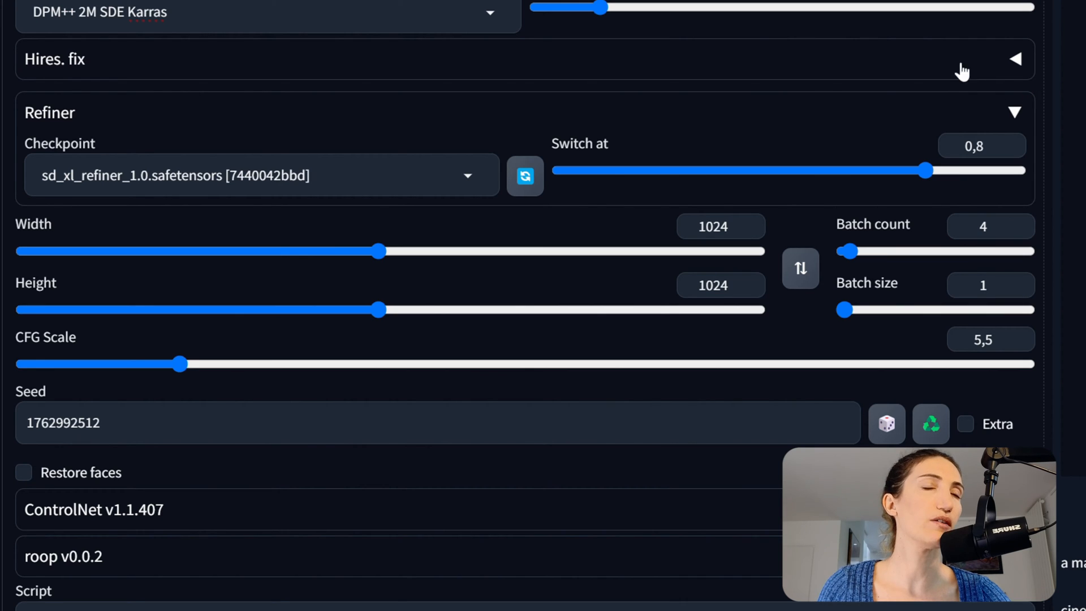
Collapse the Hires. fix and Refiner sections so both stay off.
left_click(1017, 60)
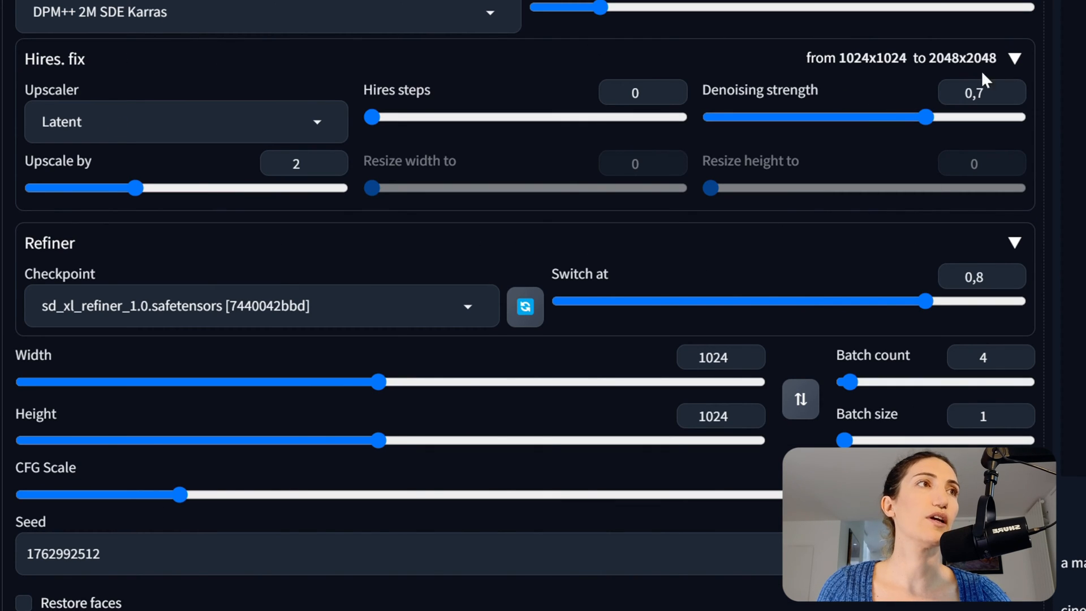
left_click(1016, 60)
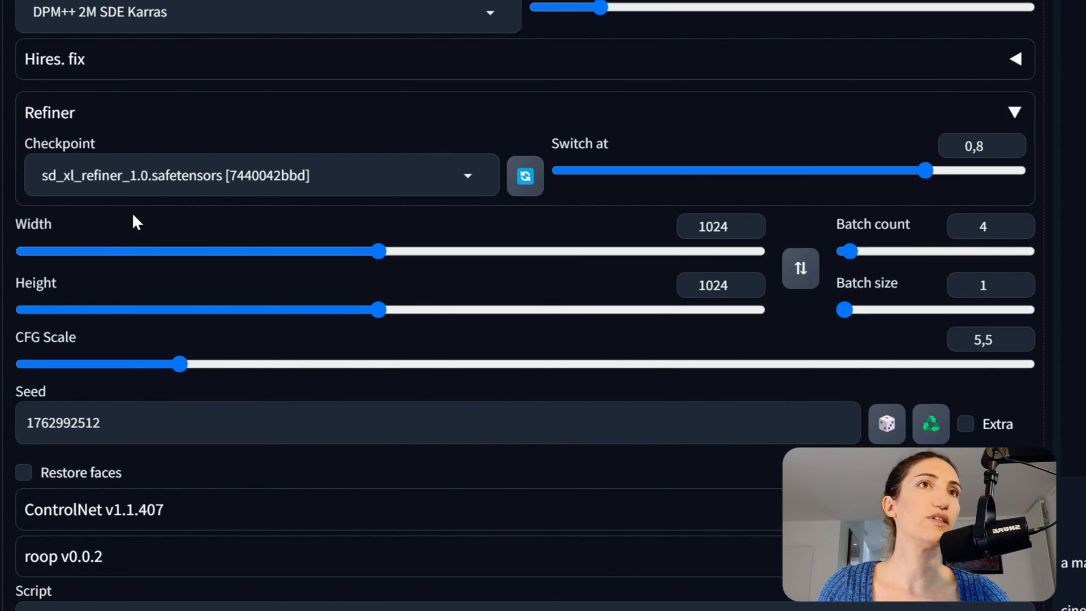
left_click(1014, 112)
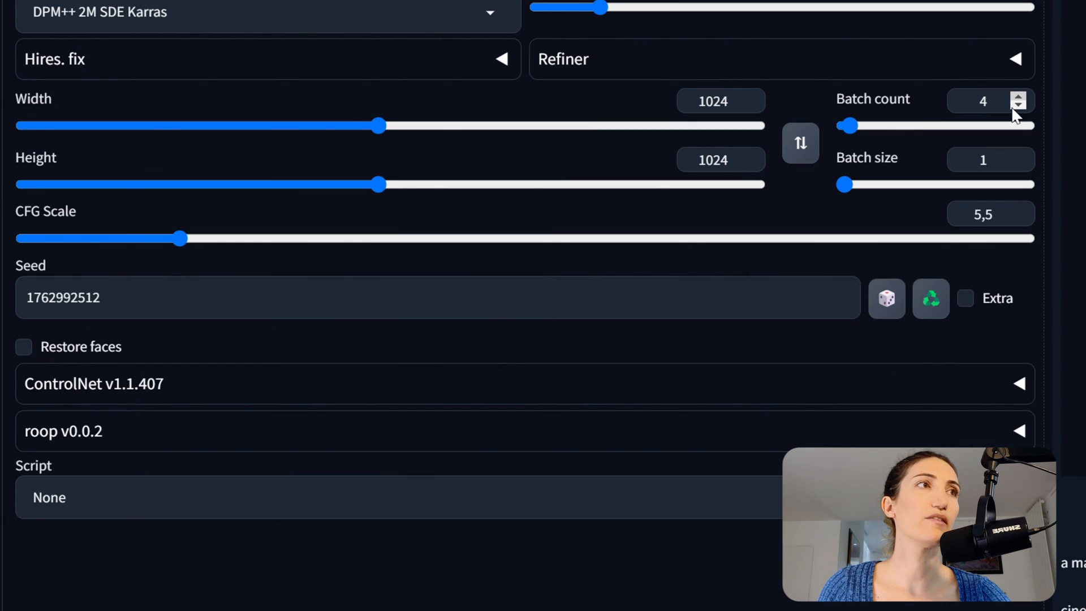
Expand the Refiner settings and highlight the blue eyes weight in the prompt.
left_click(1016, 59)
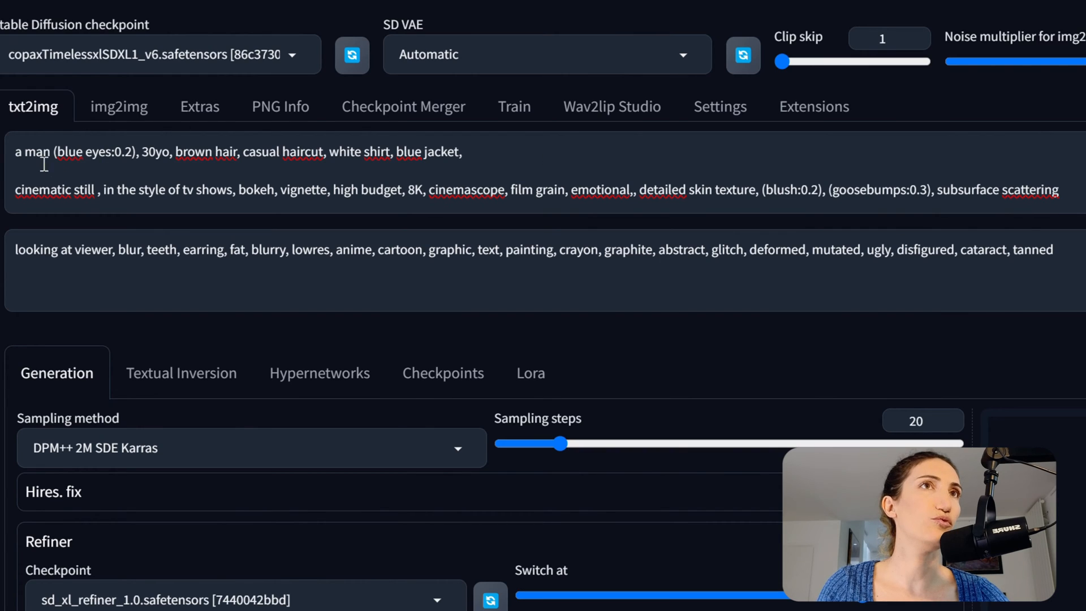
left_click(50, 150)
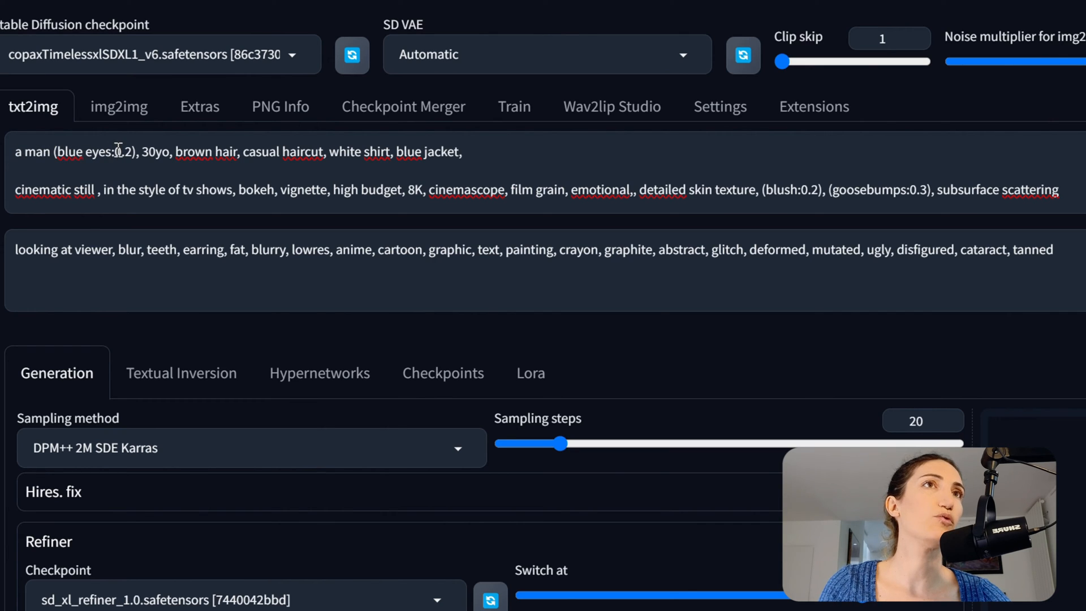
left_click_drag(133, 153, 48, 153)
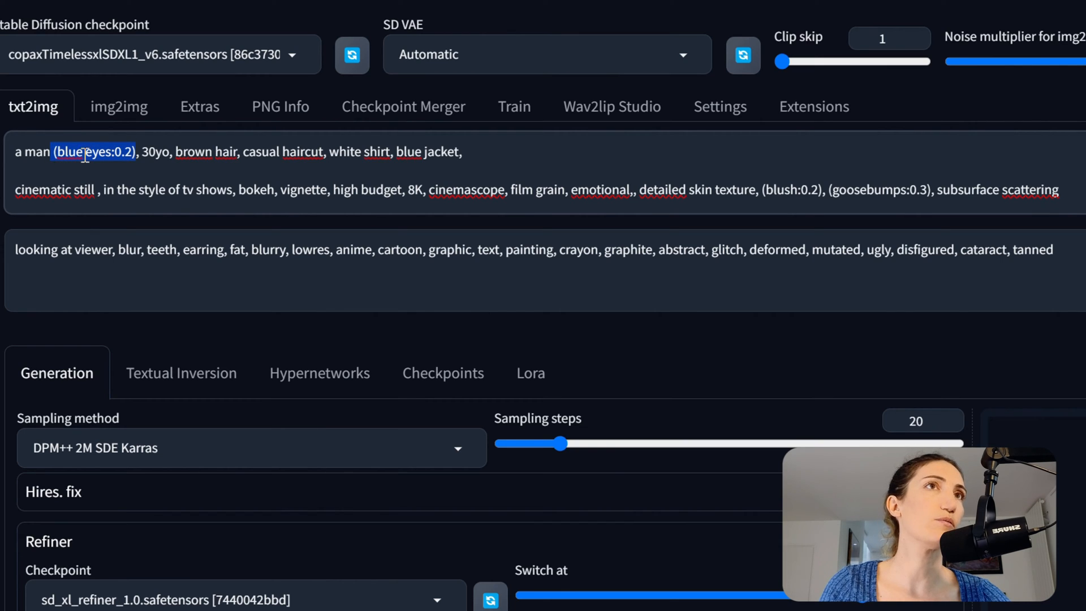
left_click(146, 153)
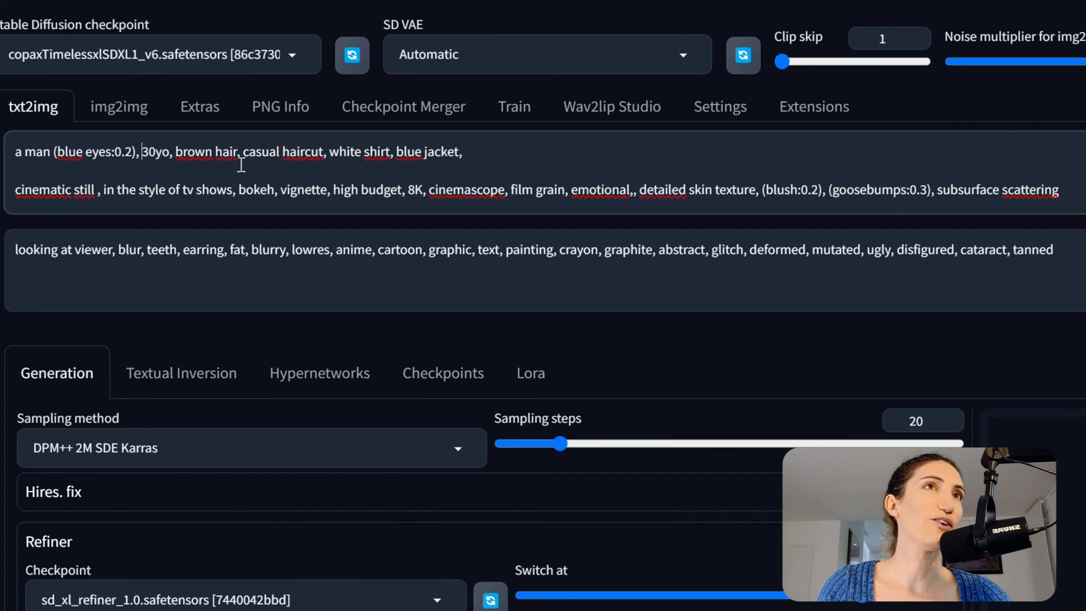
Highlight the (blue eyes:0.2) and brown hair prompt terms without editing them.
left_click_drag(140, 151, 52, 152)
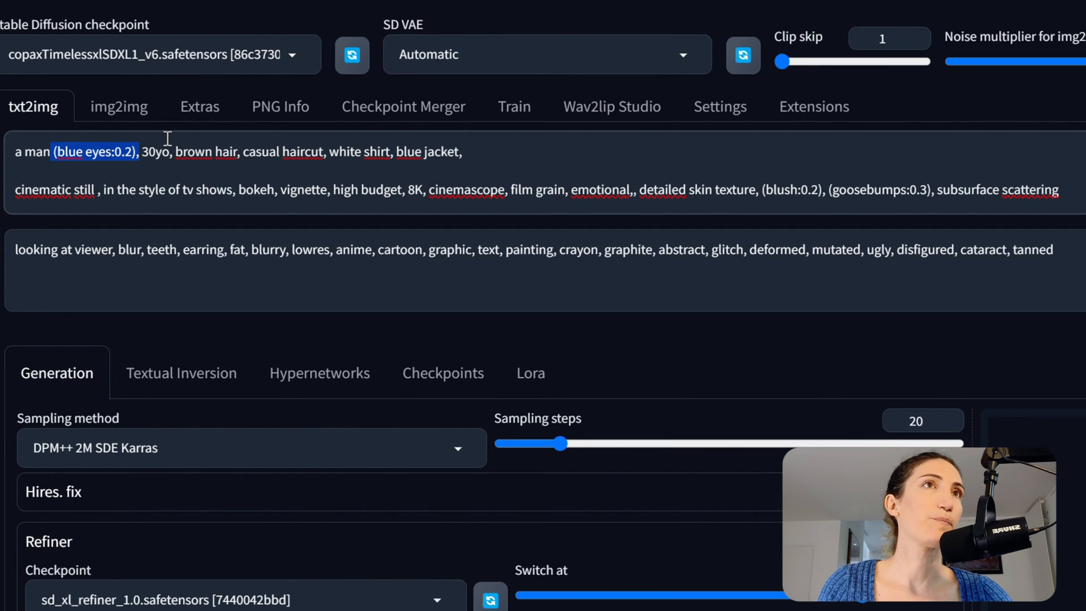
left_click(169, 151)
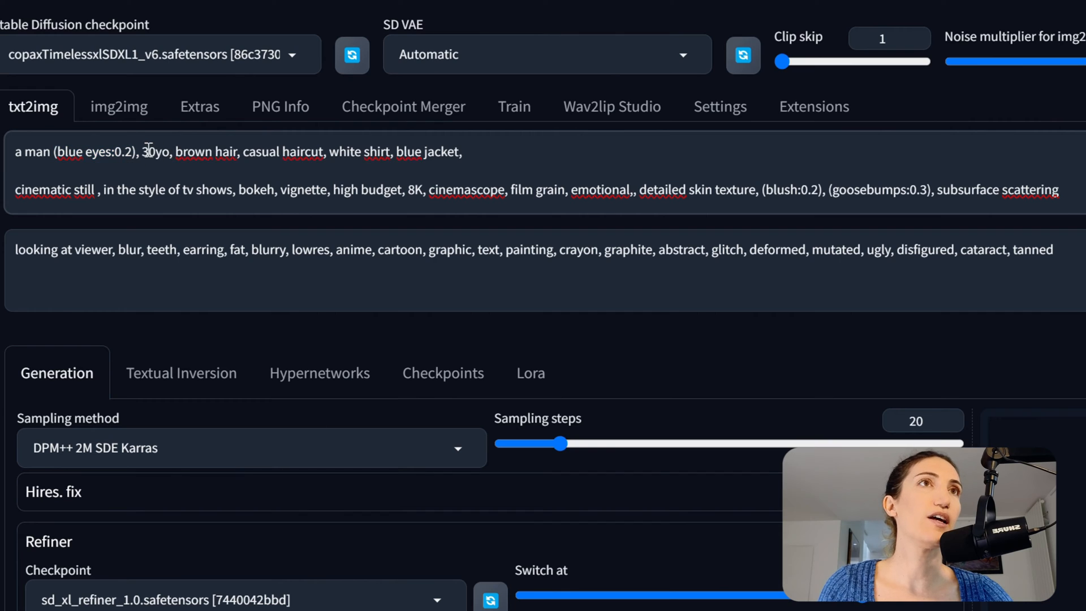
left_click_drag(181, 151, 239, 158)
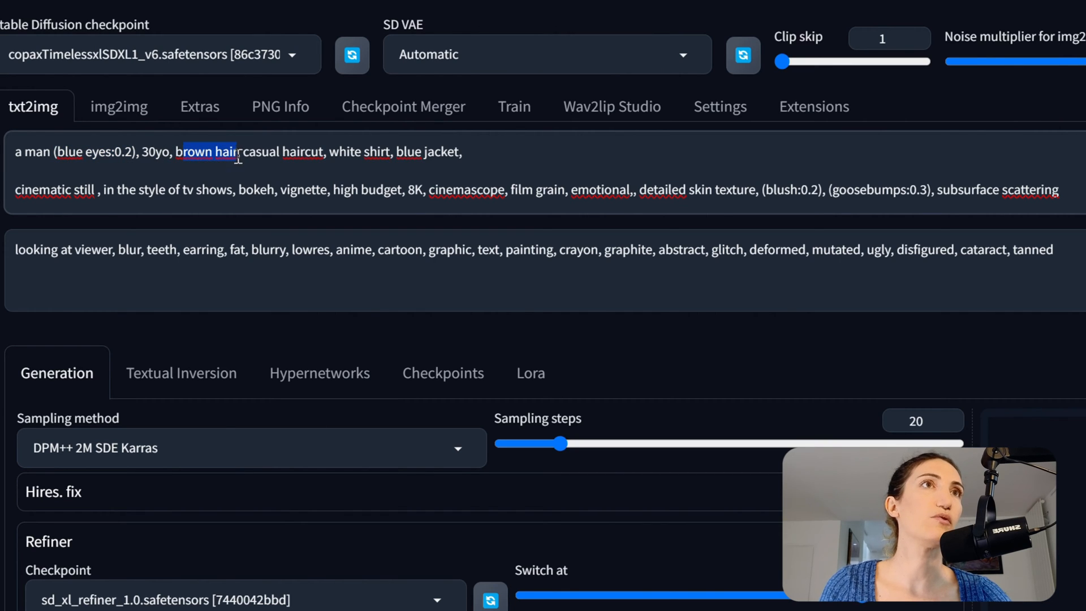
left_click(240, 155)
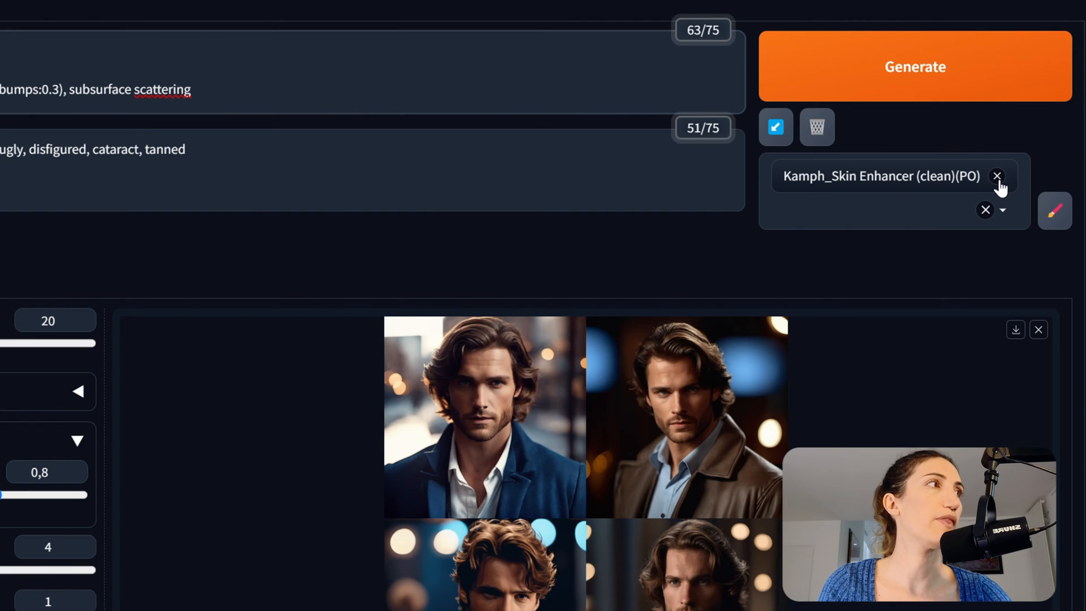
Remove the Kamph_Skin Enhancer style, generate four new portraits, and review the grid full-screen.
left_click(998, 176)
left_click(917, 78)
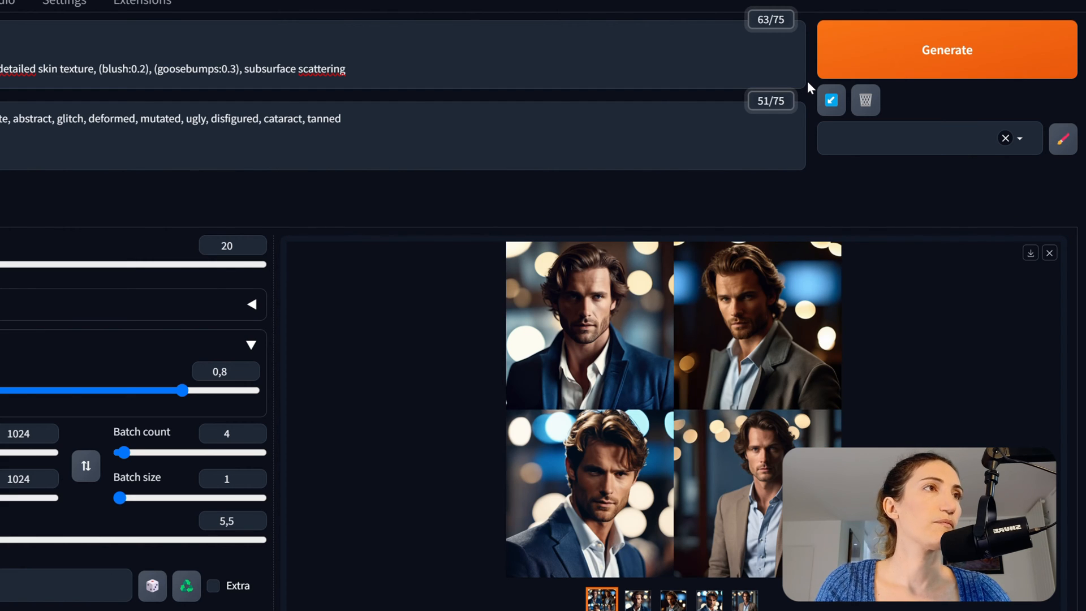
left_click(680, 476)
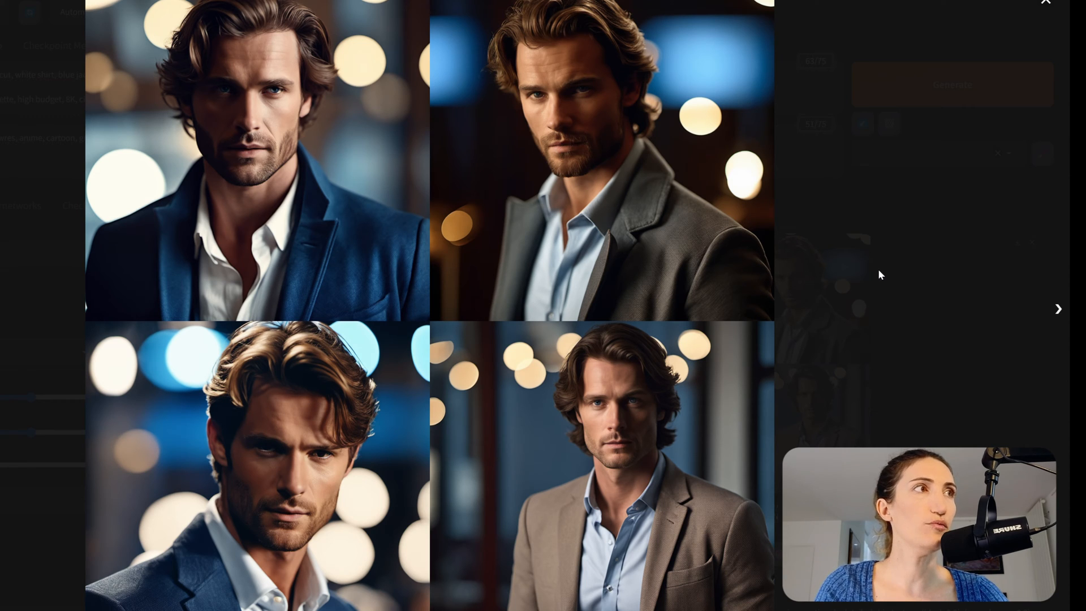
left_click(900, 298)
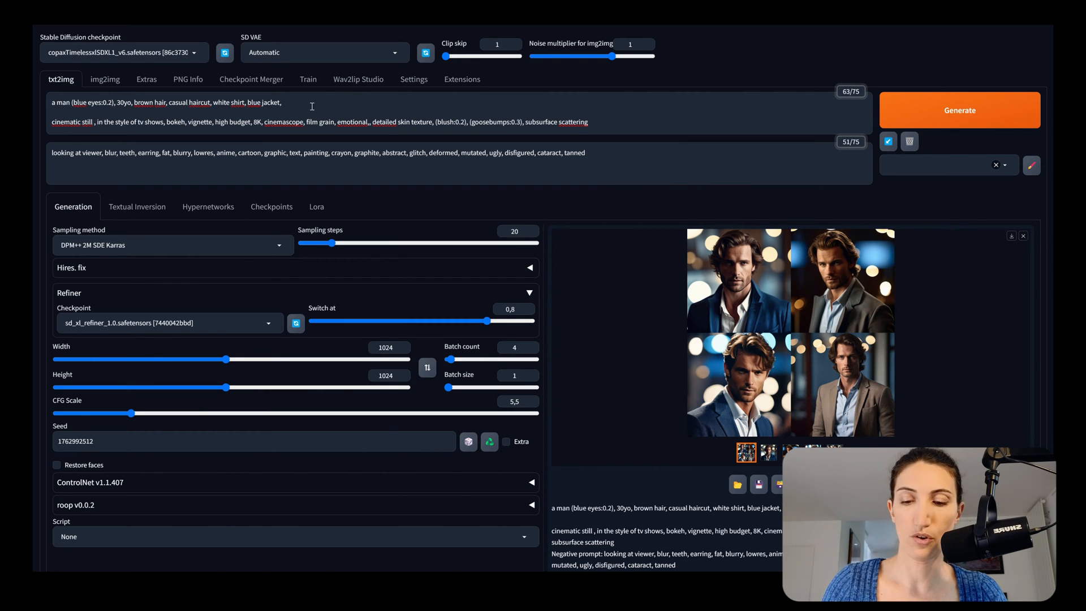
Replace "a man" in the prompt with a specific person's full name and regenerate.
left_click_drag(70, 103, 45, 104)
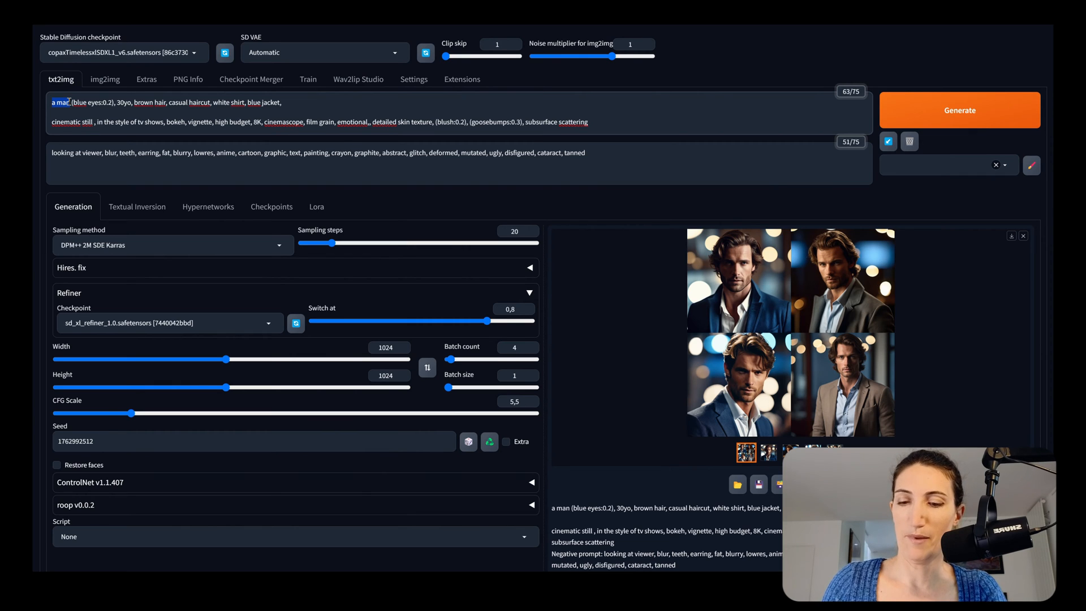
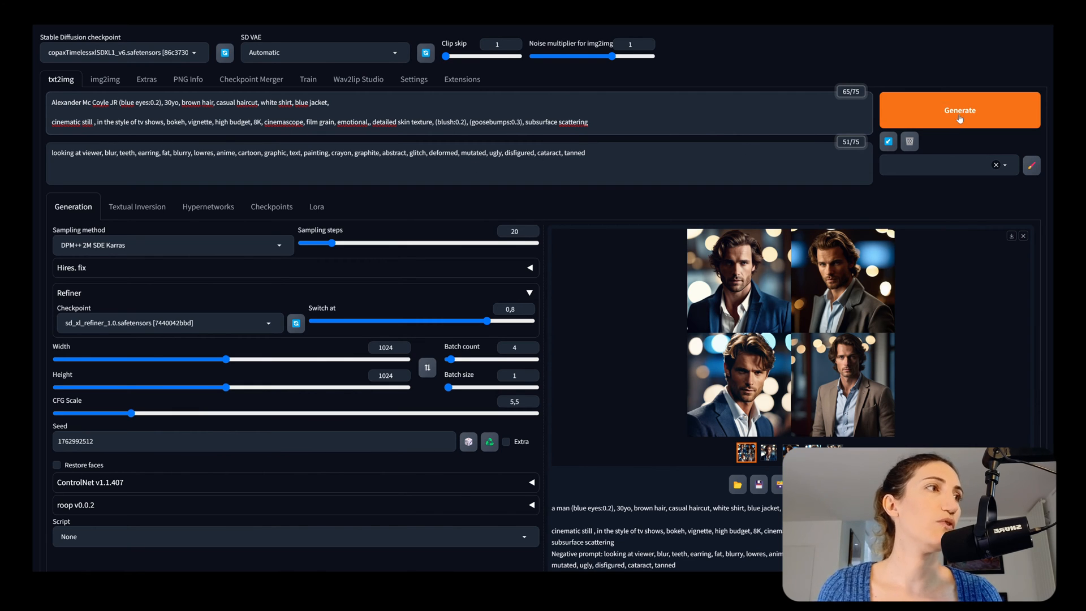
left_click(960, 112)
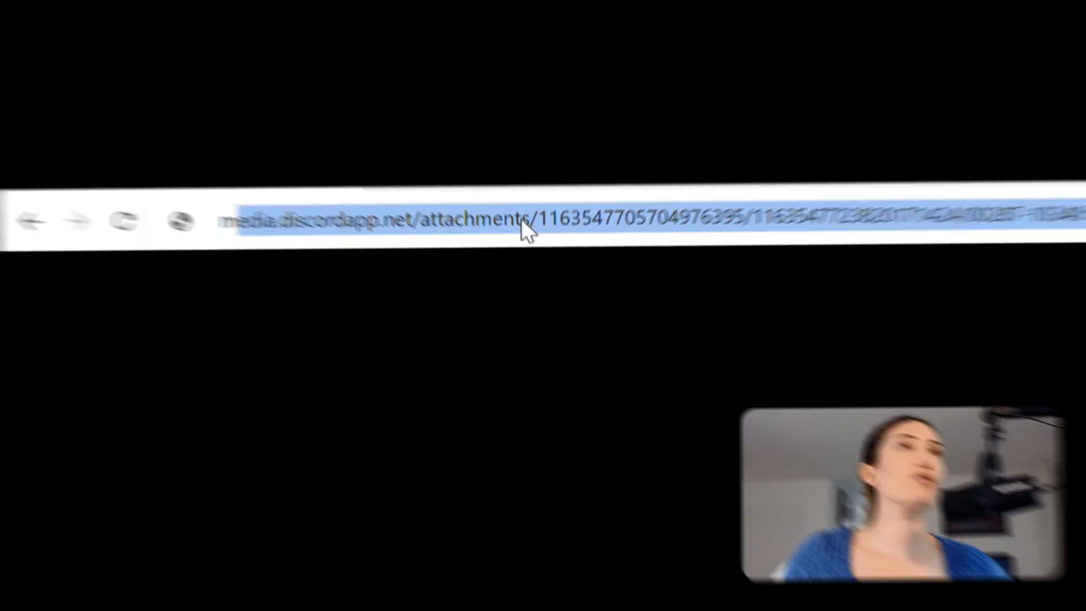
Go to metahuman.unrealengine.com/mhc and launch MetaHuman Creator.
type("metahuman.unrealengine.com/mhc")
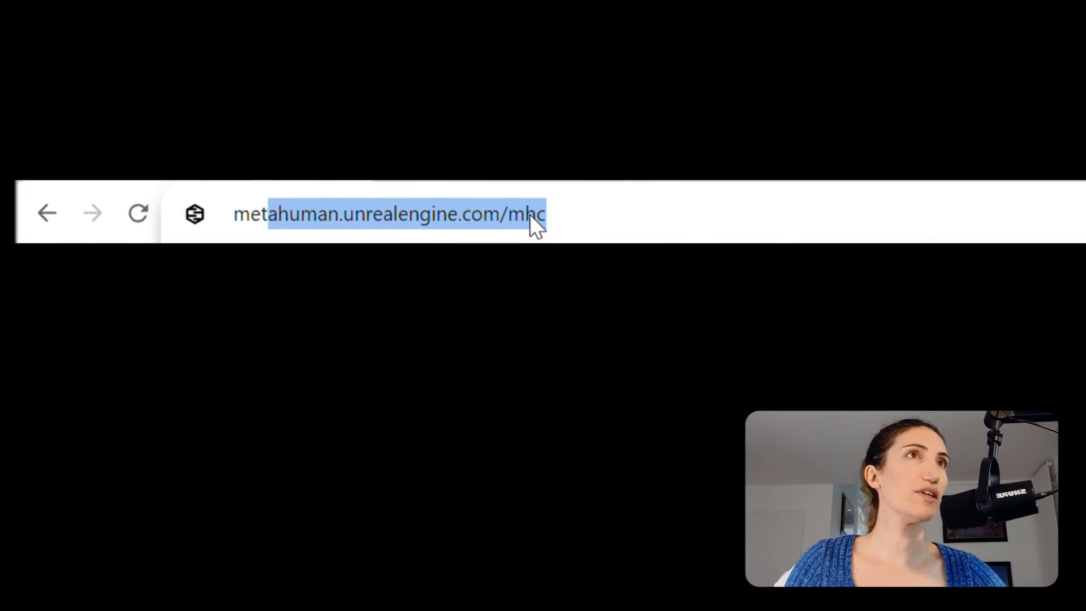
key("Return")
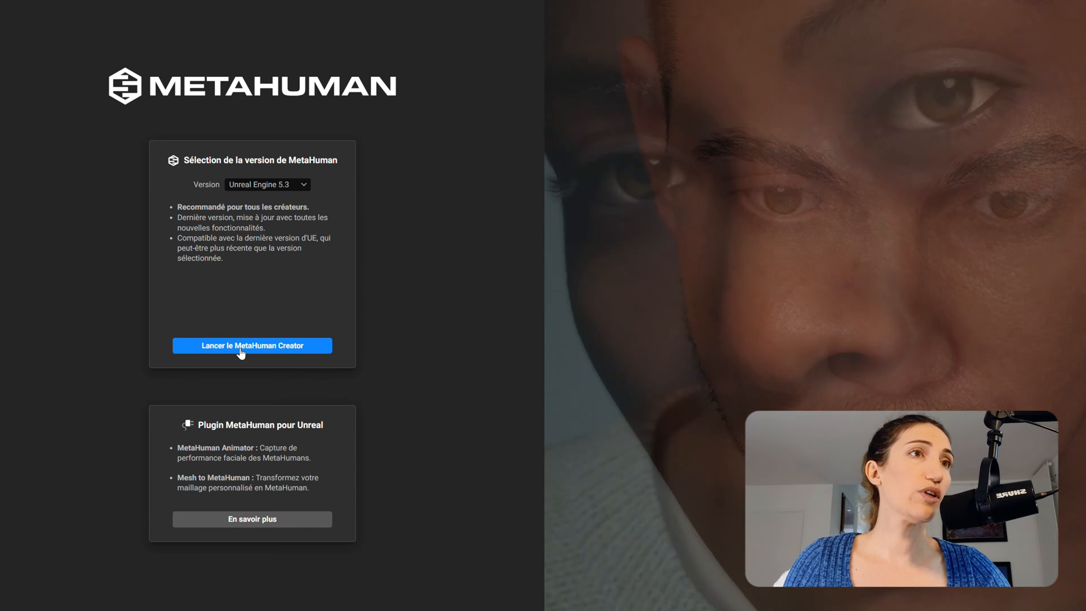
left_click(241, 346)
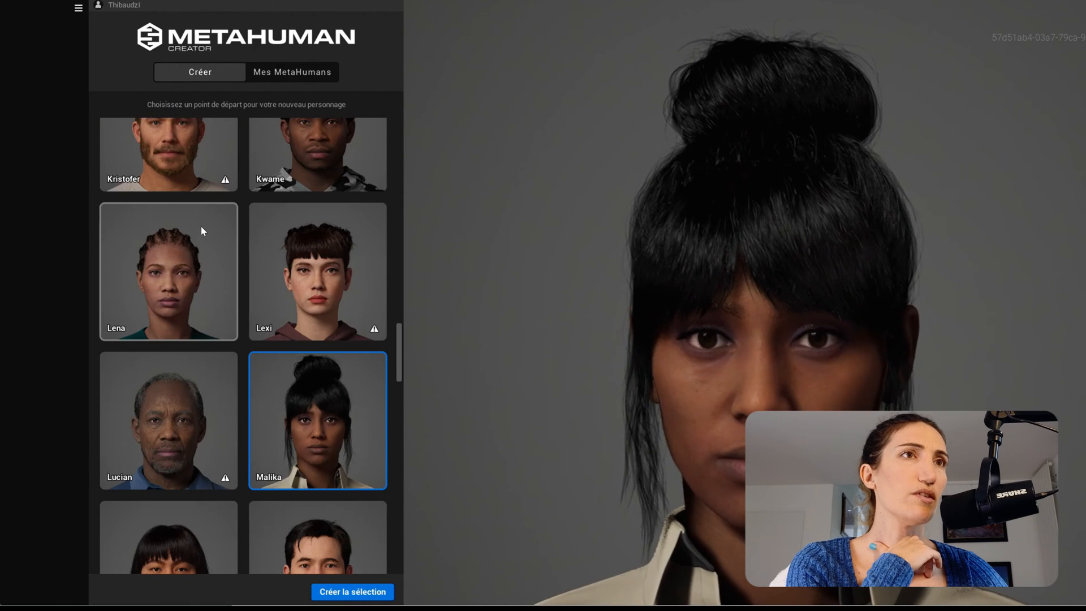
Pick the Yuri preset in the gallery and create a new MetaHuman from it.
scroll(181, 281, "up", 5)
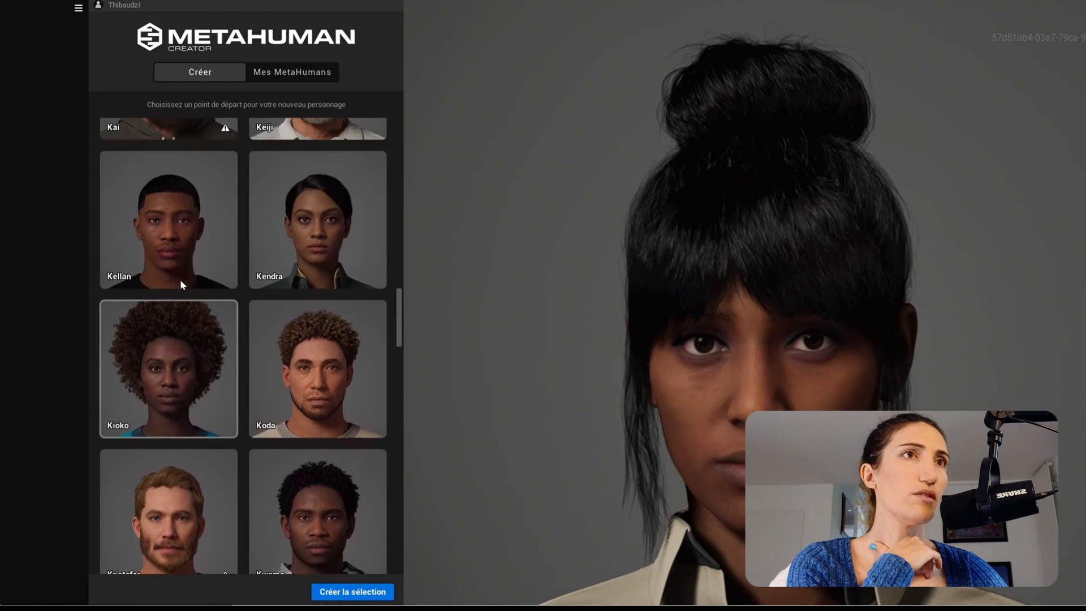
scroll(180, 279, "up", 10)
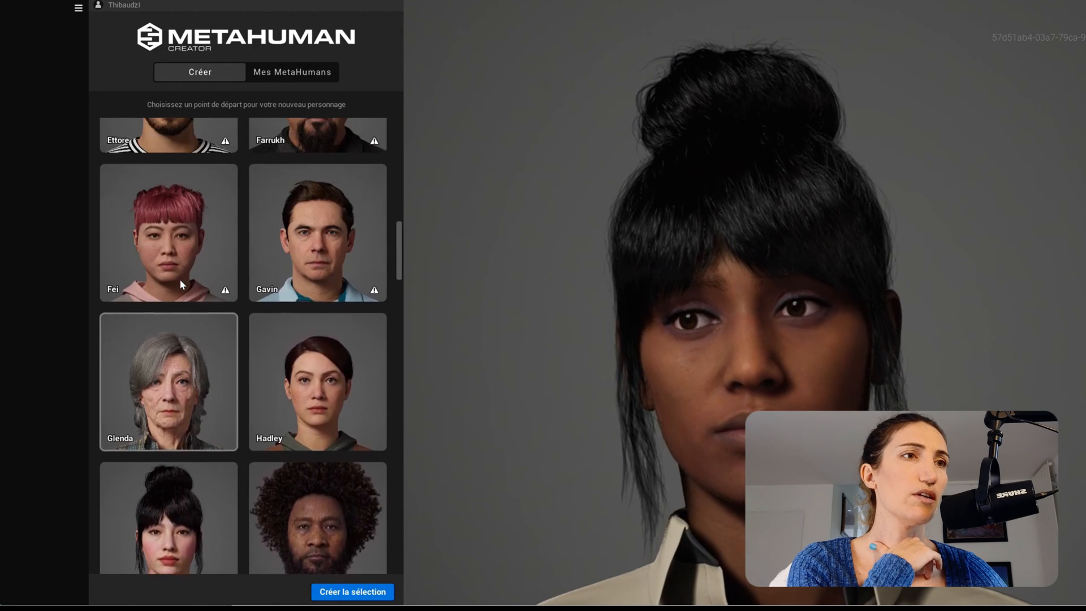
scroll(178, 280, "down", 15)
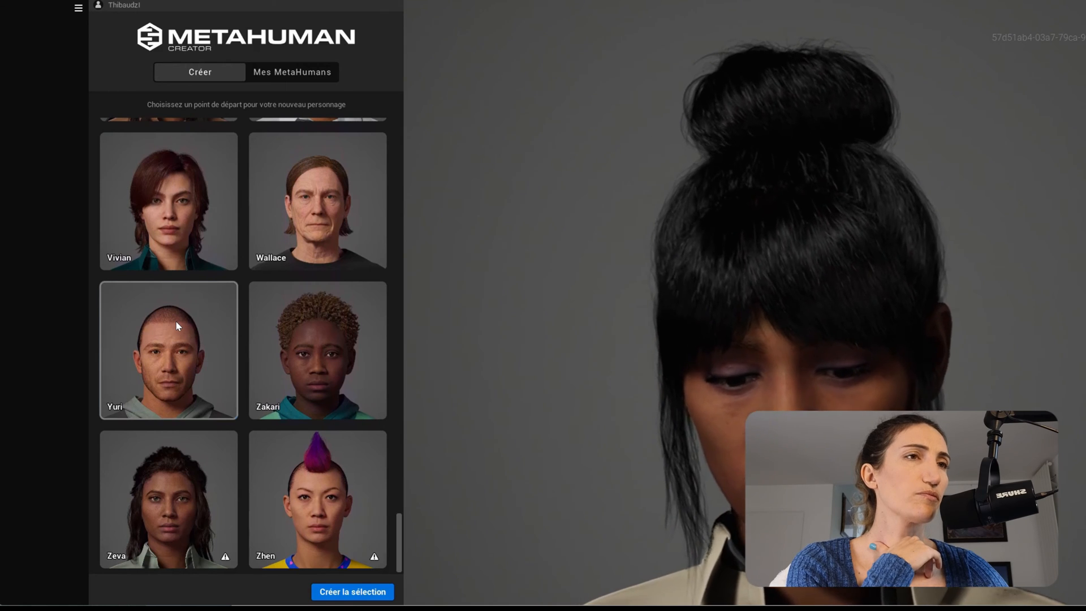
left_click(175, 322)
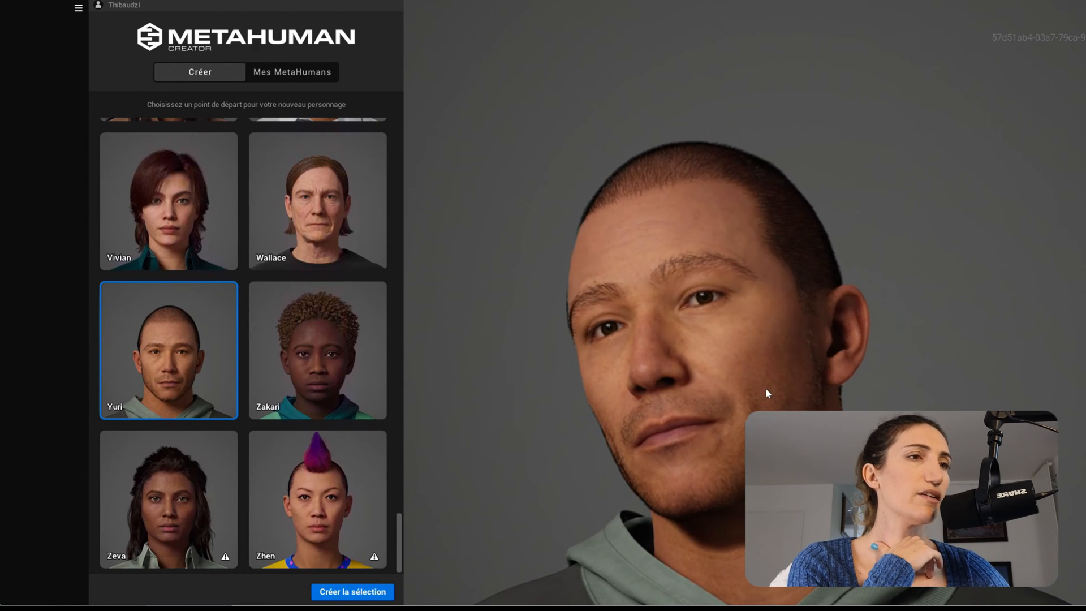
left_click(351, 592)
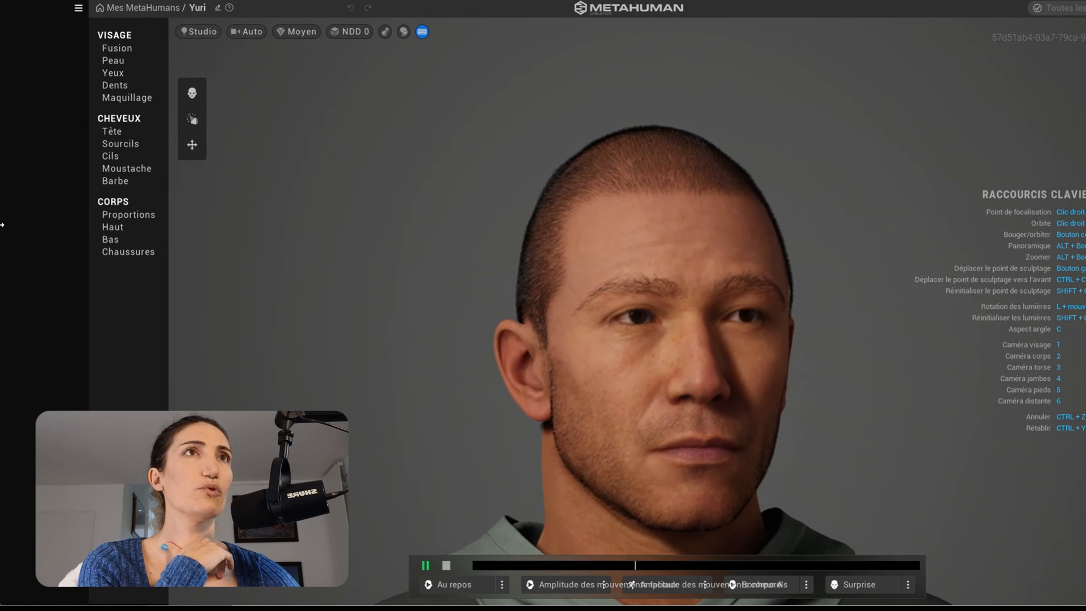
Resize the editor and set the brown-haired man portrait beside it as a reference.
left_click_drag(3, 224, 431, 234)
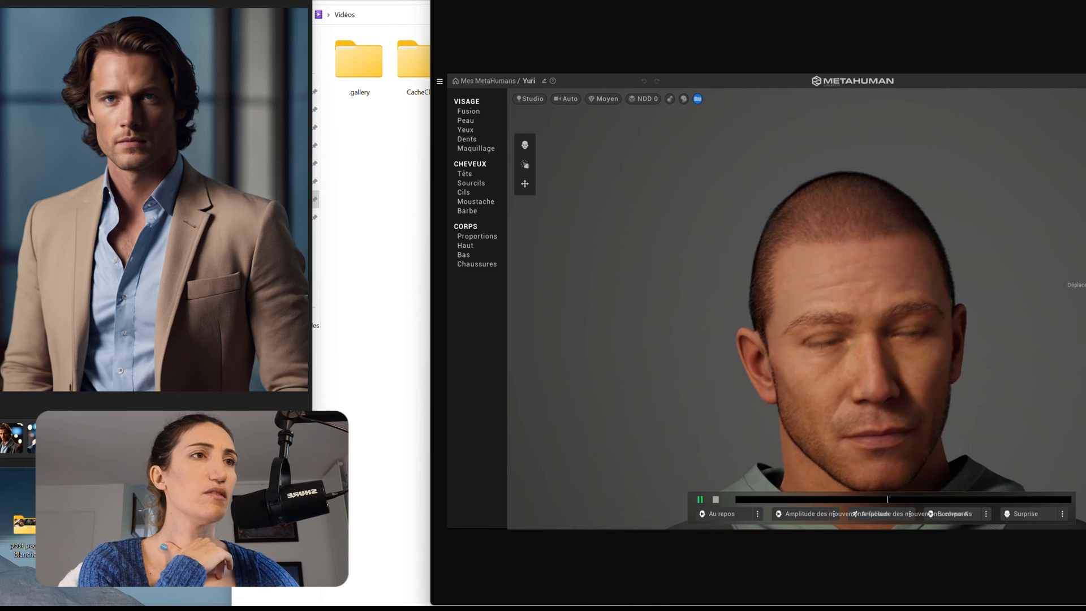
left_click_drag(43, 0, 123, 0)
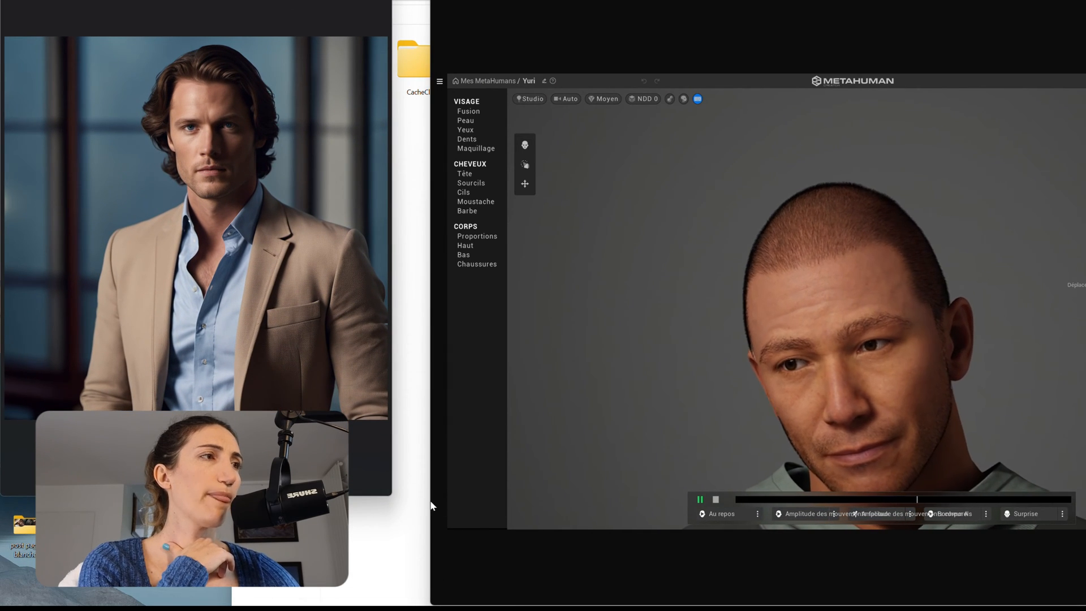
left_click_drag(431, 506, 390, 507)
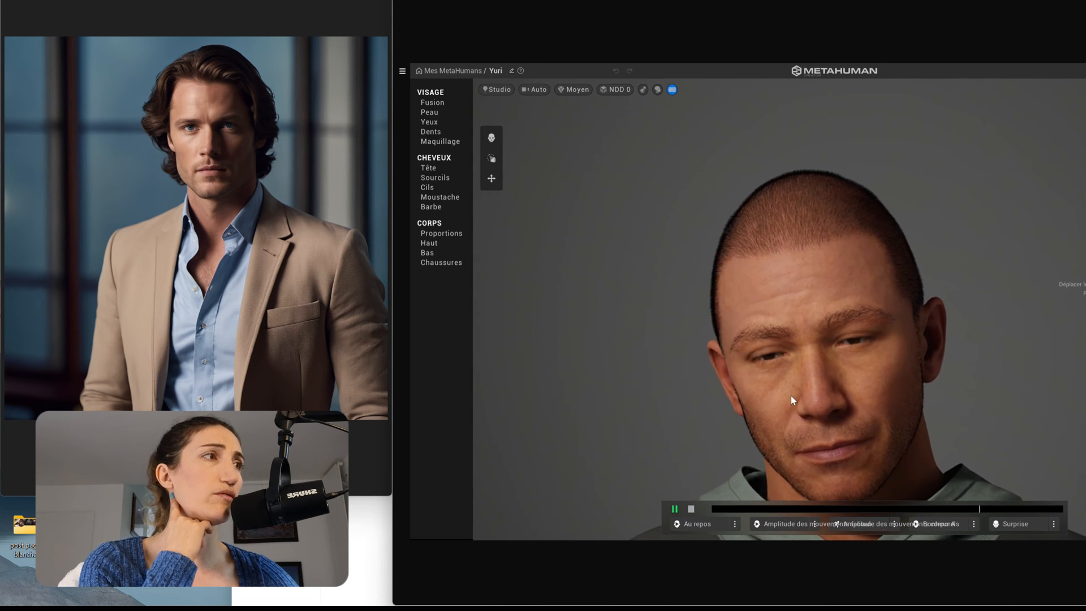
left_click(428, 104)
Shift Yuri's skin tone, reduce the skin texture and raise the skin contrast.
left_click(430, 114)
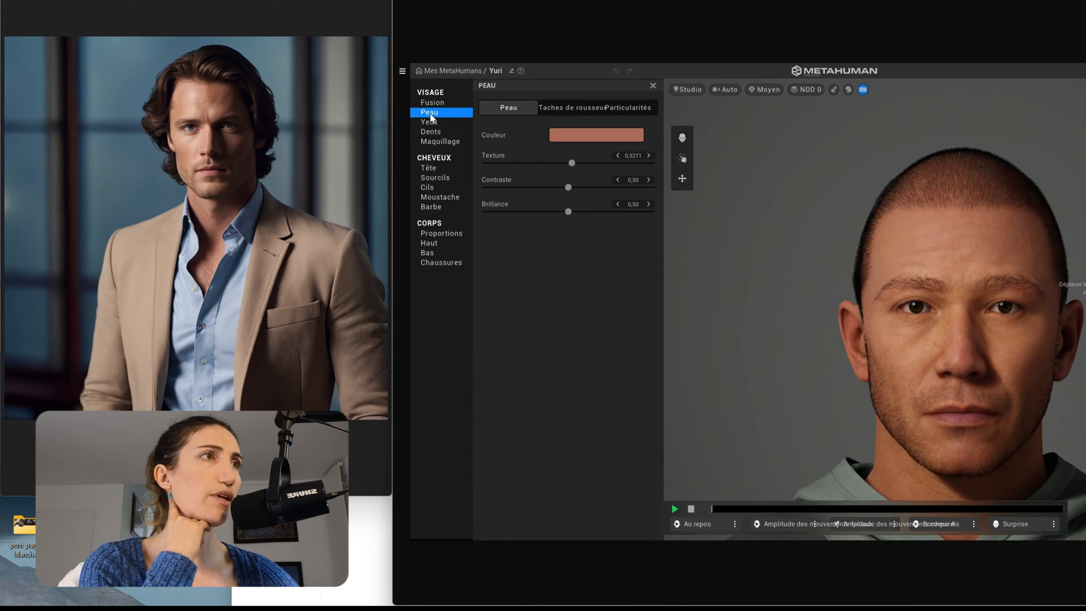
left_click(569, 134)
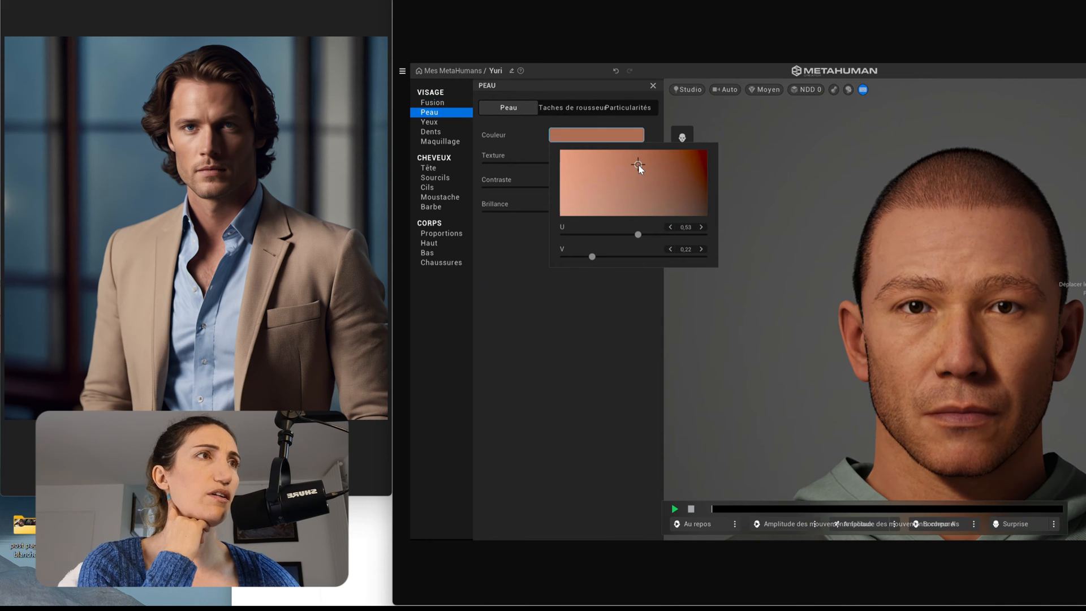
left_click_drag(640, 166, 628, 170)
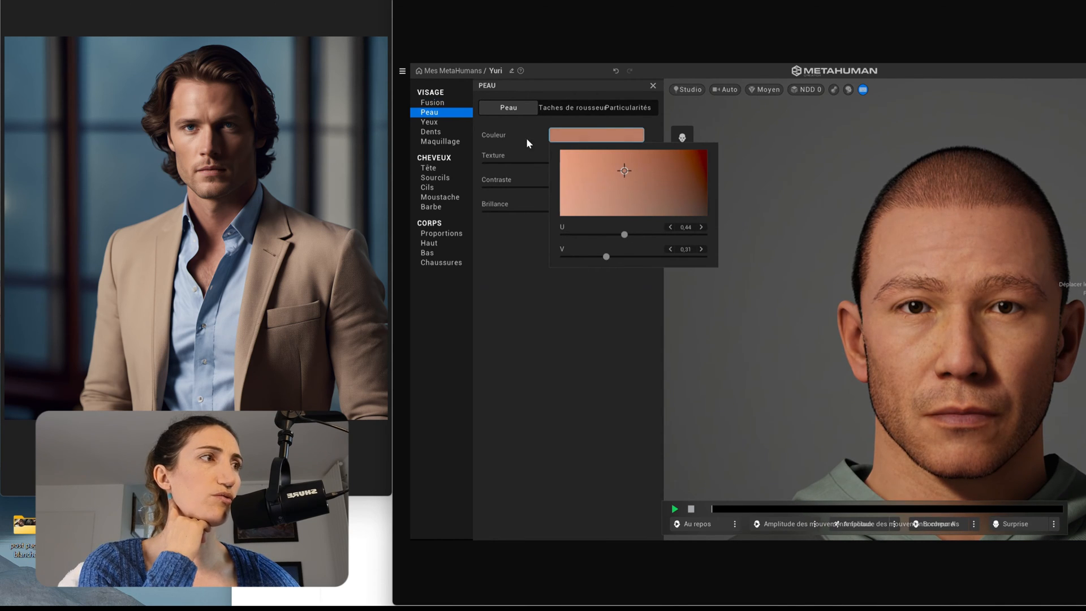
left_click(573, 164)
left_click_drag(572, 164, 531, 170)
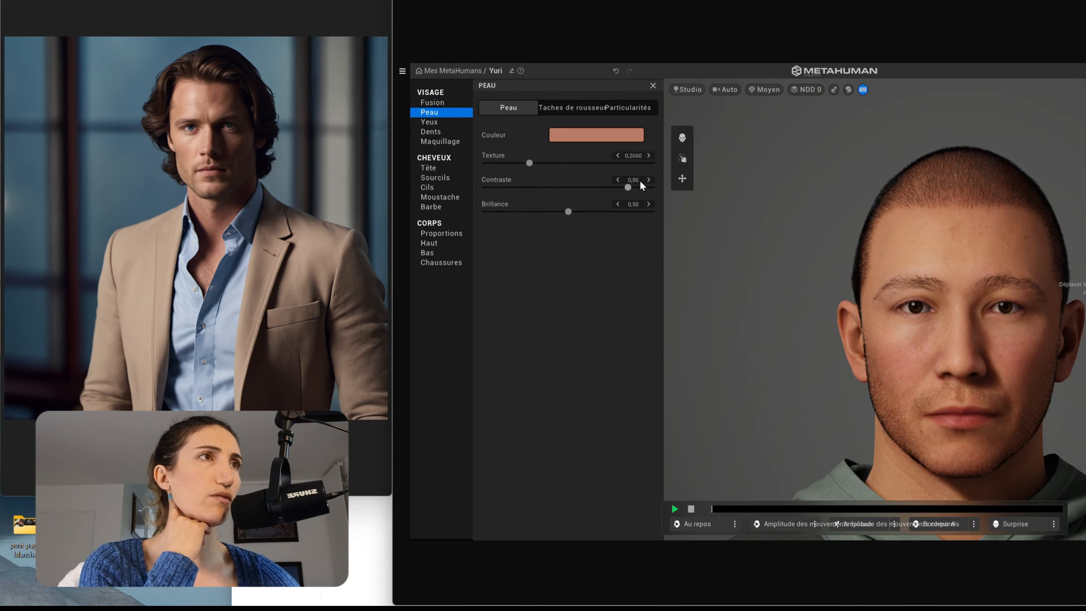
left_click_drag(572, 187, 581, 187)
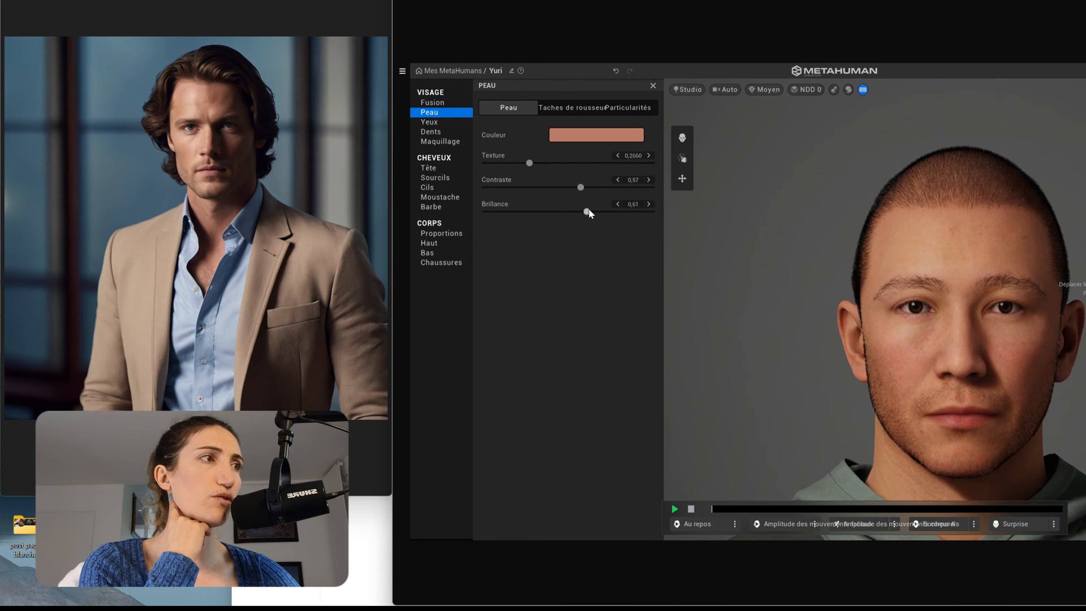
Check the freckle settings at 0.00 and the Particularités skin tints.
left_click(574, 109)
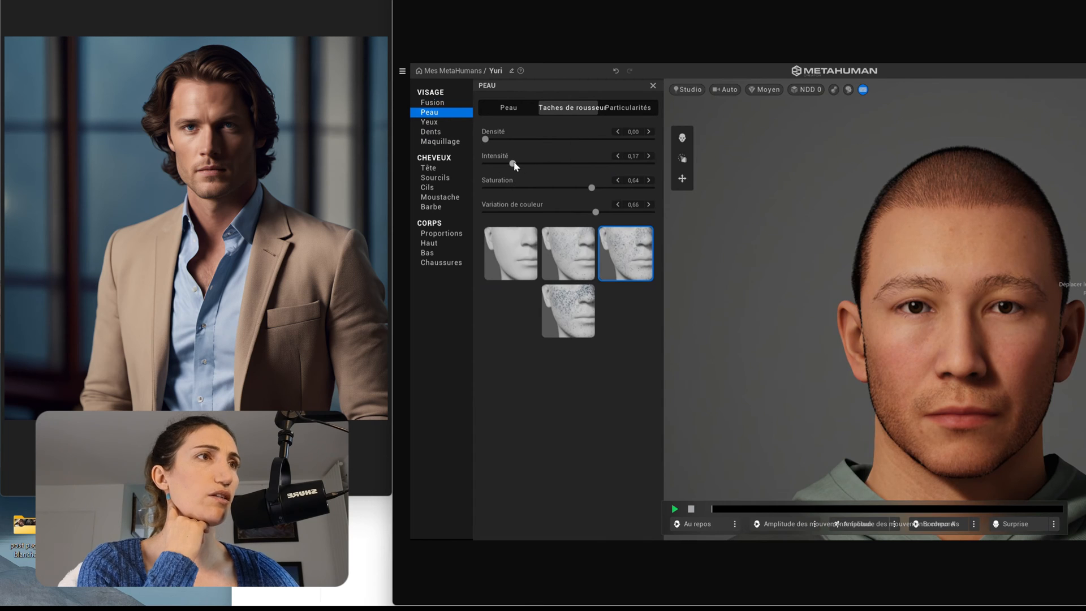
left_click(618, 108)
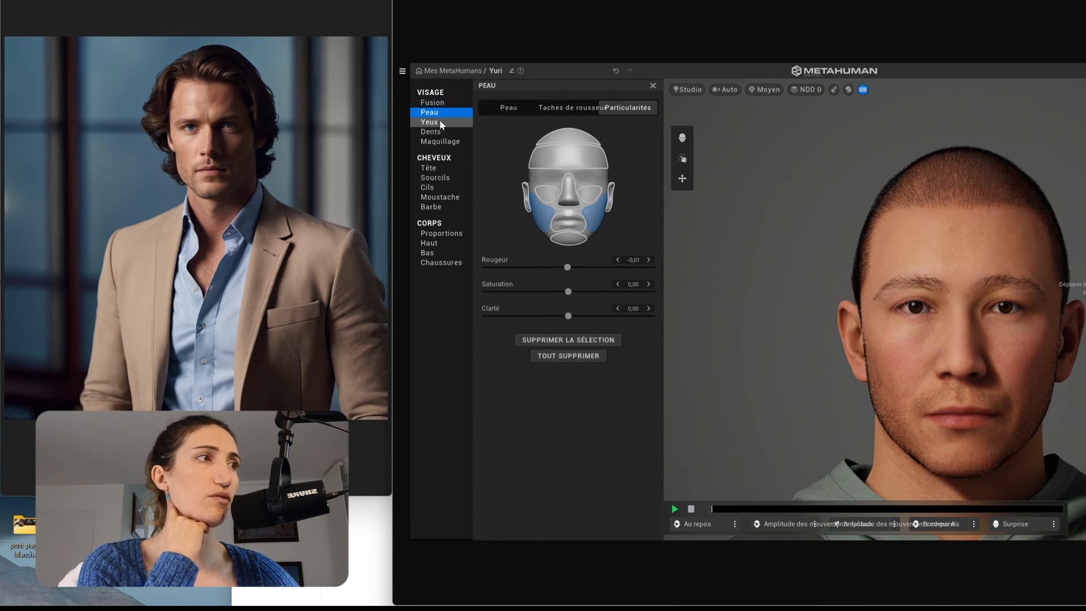
left_click(681, 139)
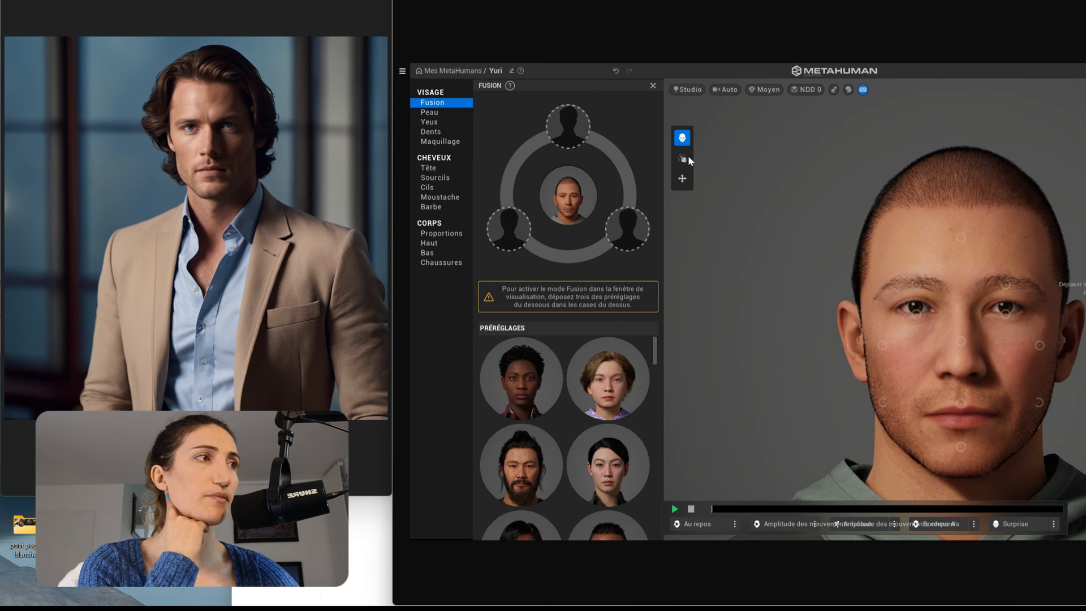
With Sculpter, view the head from the side and pull the nostrils down.
left_click(683, 159)
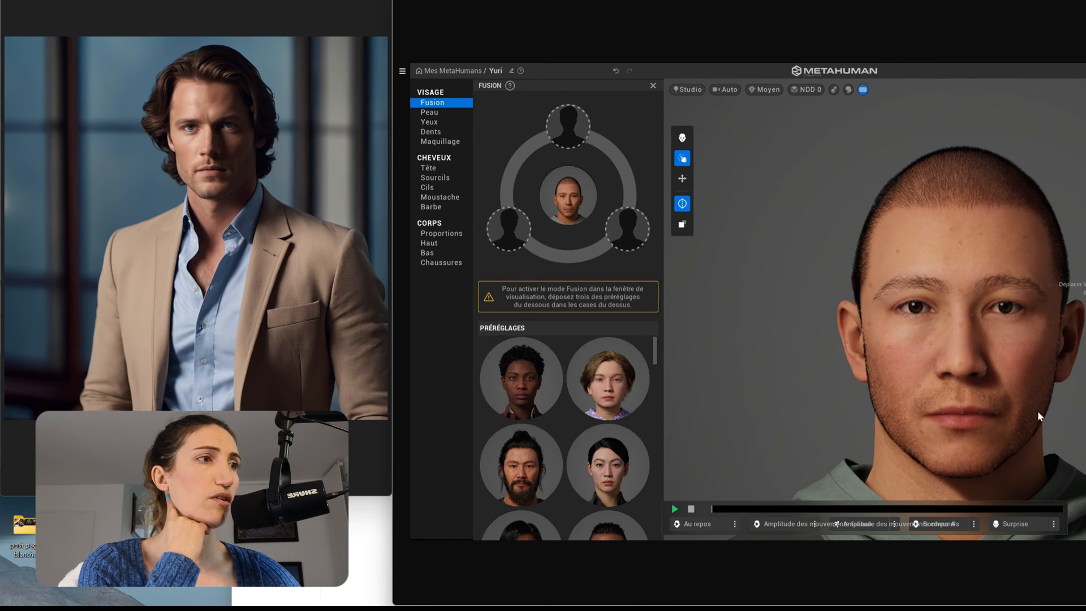
scroll(1033, 426, "up", 3)
scroll(1042, 426, "down", 2)
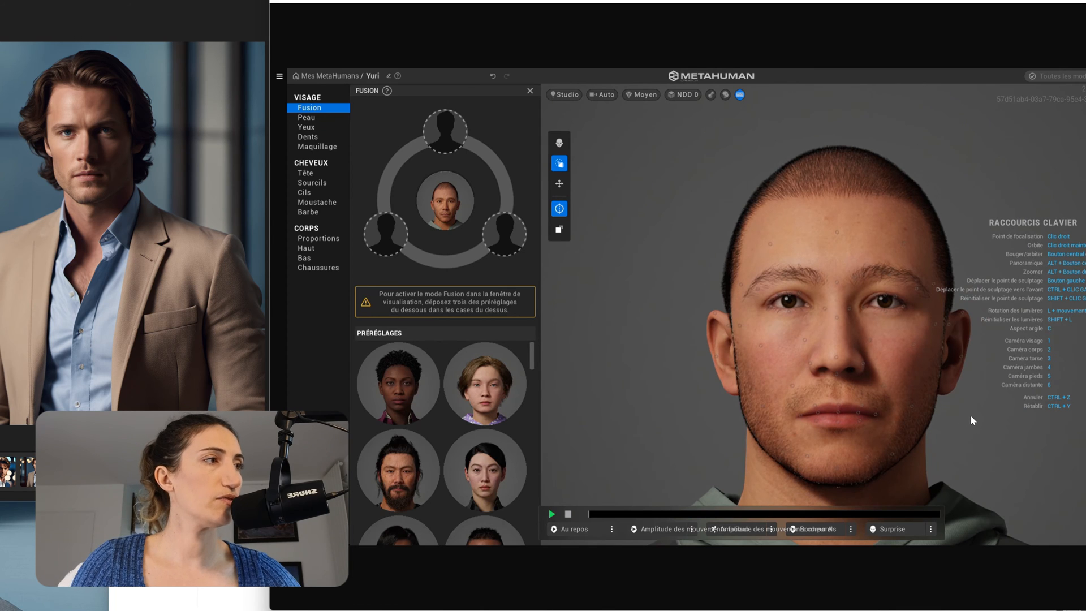
right_click_drag(959, 416, 857, 430)
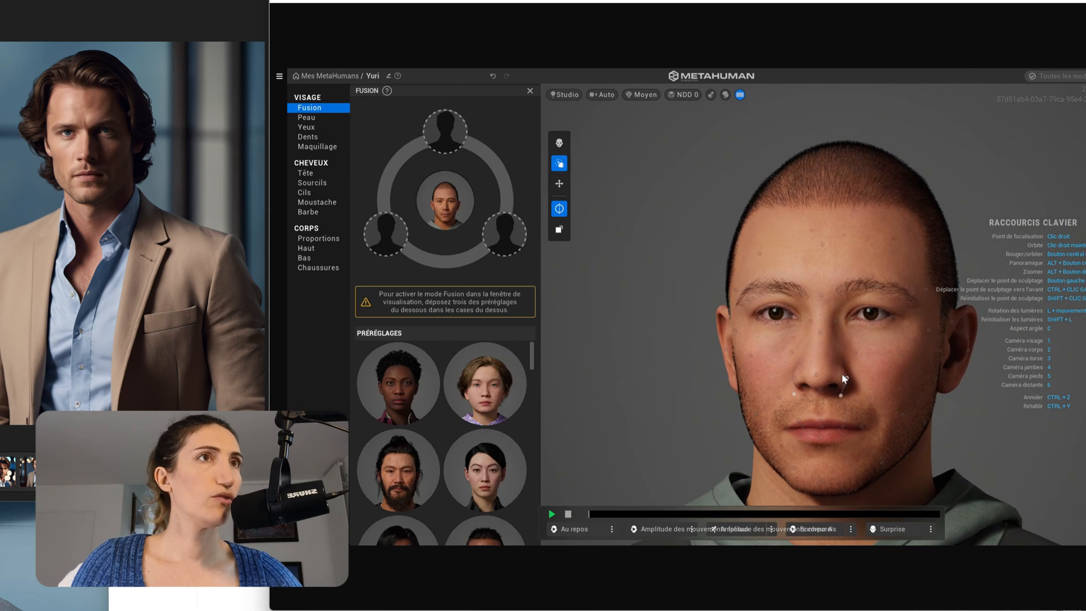
left_click_drag(846, 375, 841, 414)
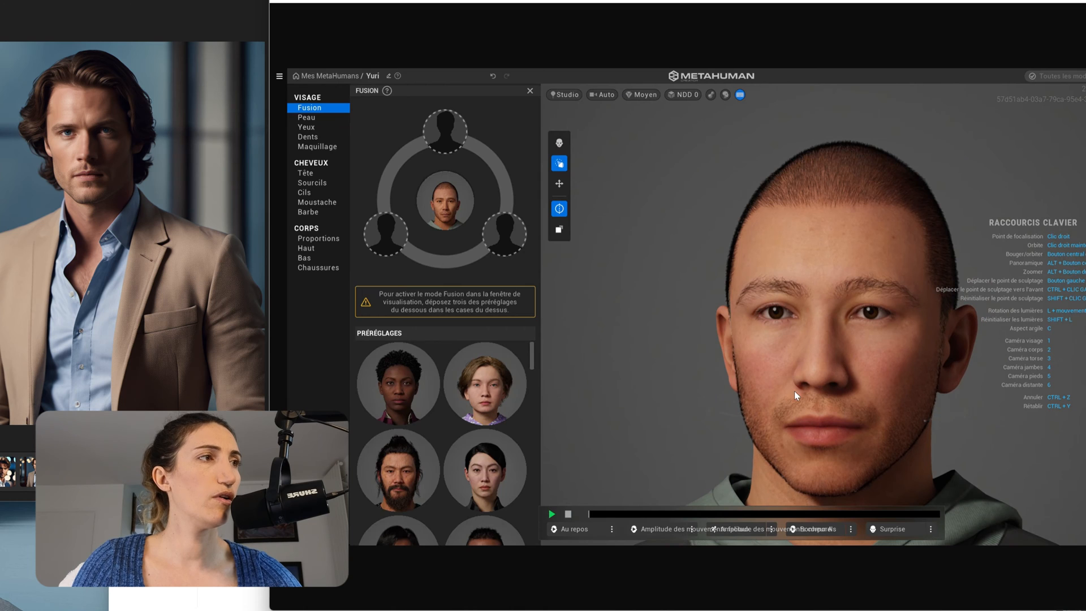
right_click_drag(636, 372, 606, 370)
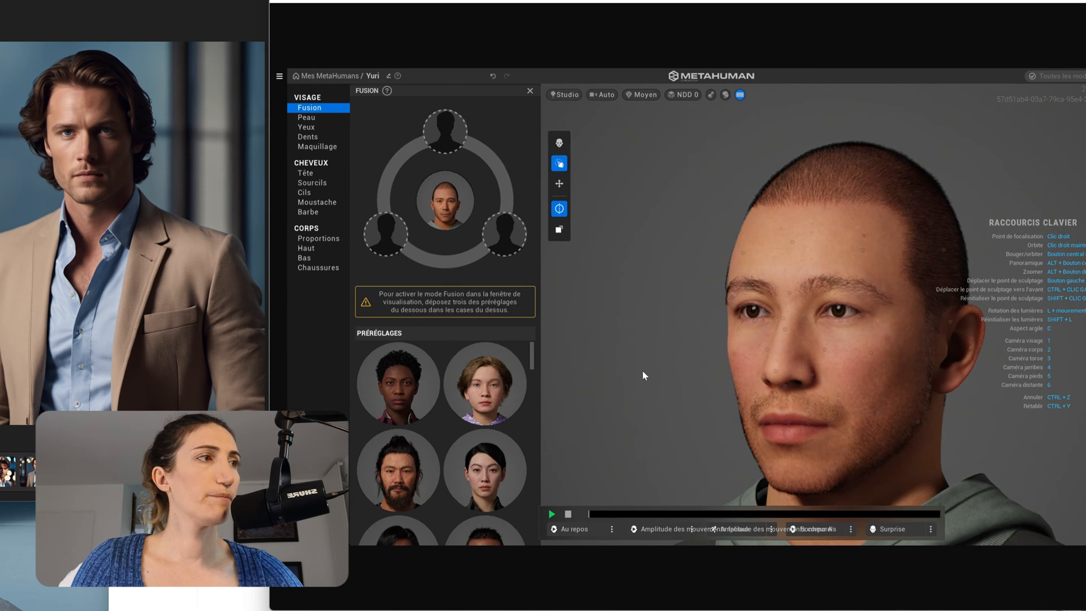
right_click_drag(879, 391, 838, 389)
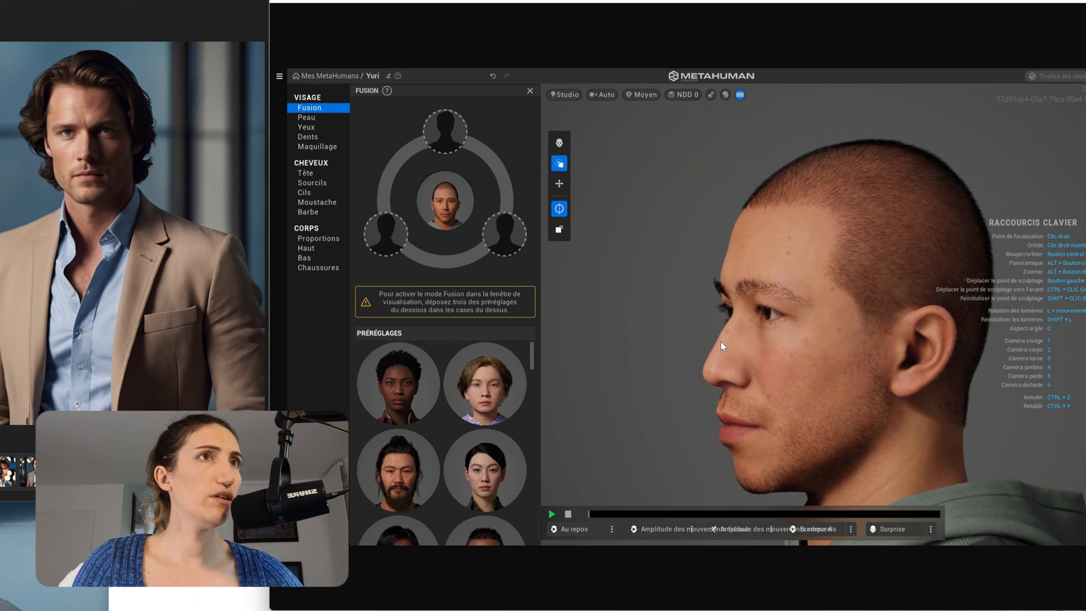
right_click_drag(739, 345, 721, 346)
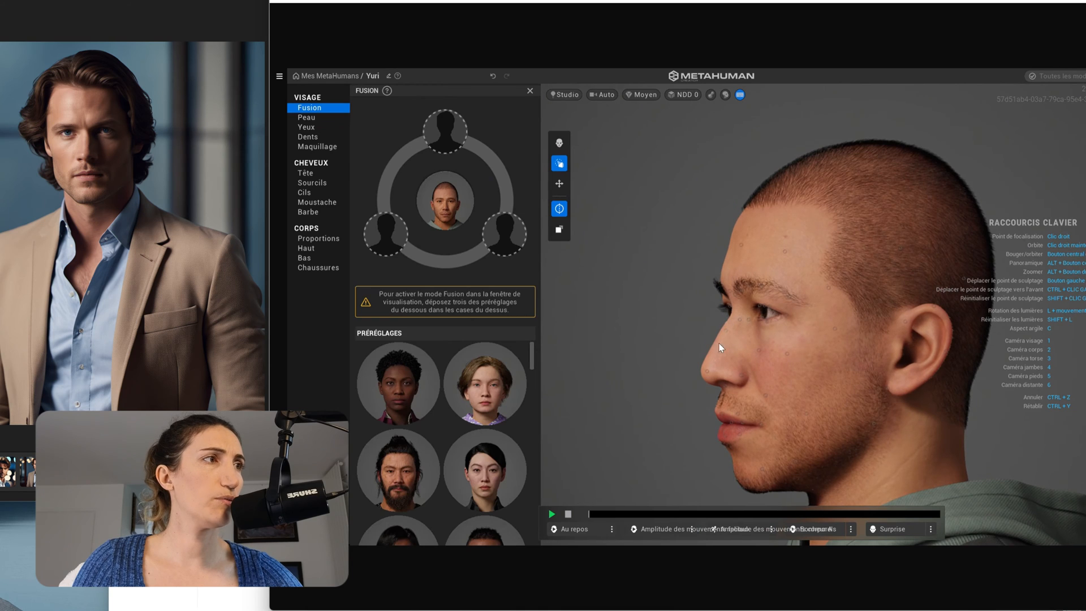
mouse_move(731, 335)
left_mouse_down()
mouse_move(749, 352)
mouse_move(694, 369)
left_mouse_up()
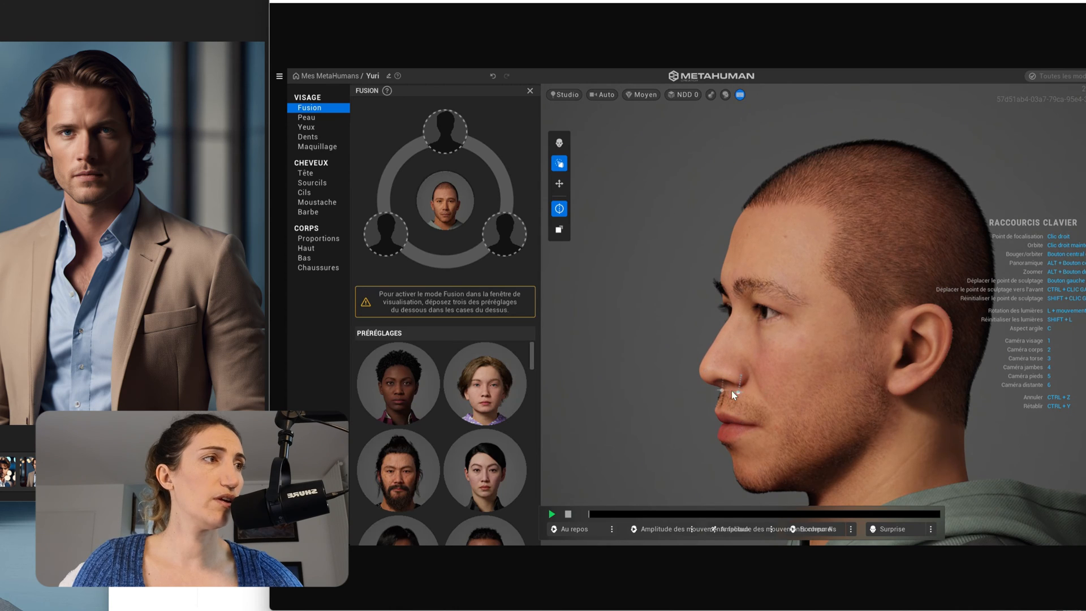
mouse_move(722, 383)
left_mouse_down()
mouse_move(711, 378)
mouse_move(725, 389)
left_mouse_up()
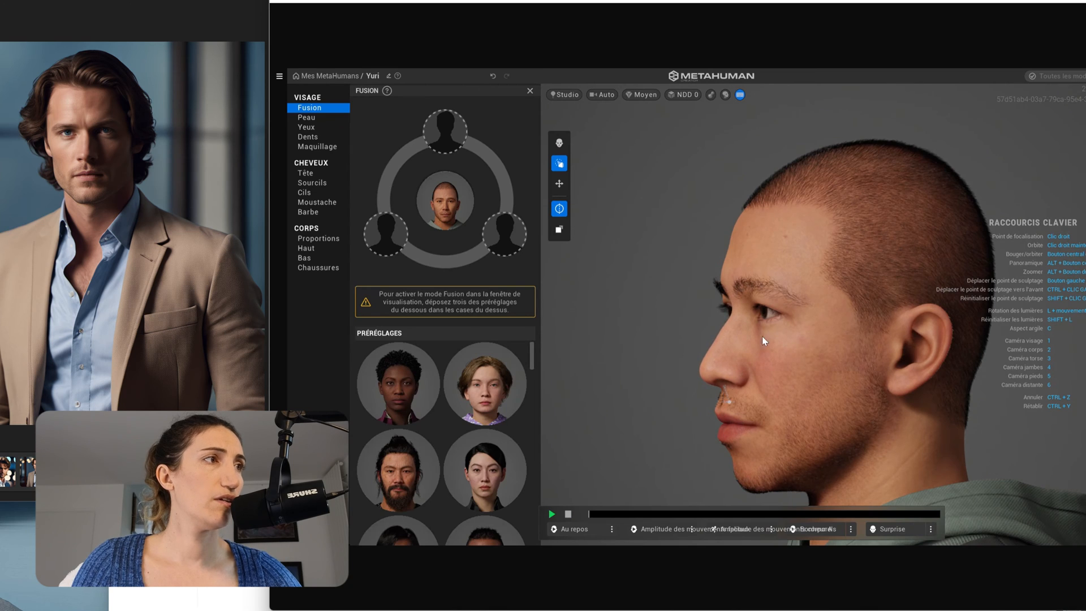
left_click_drag(742, 320, 752, 322)
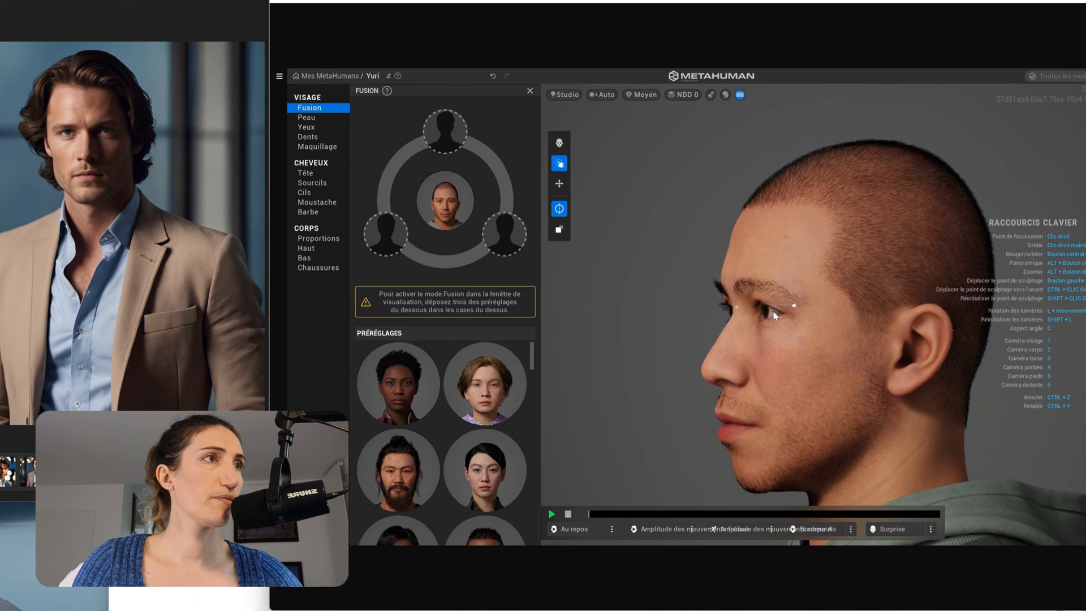
right_click_drag(823, 390, 905, 390)
right_click_drag(655, 390, 816, 375)
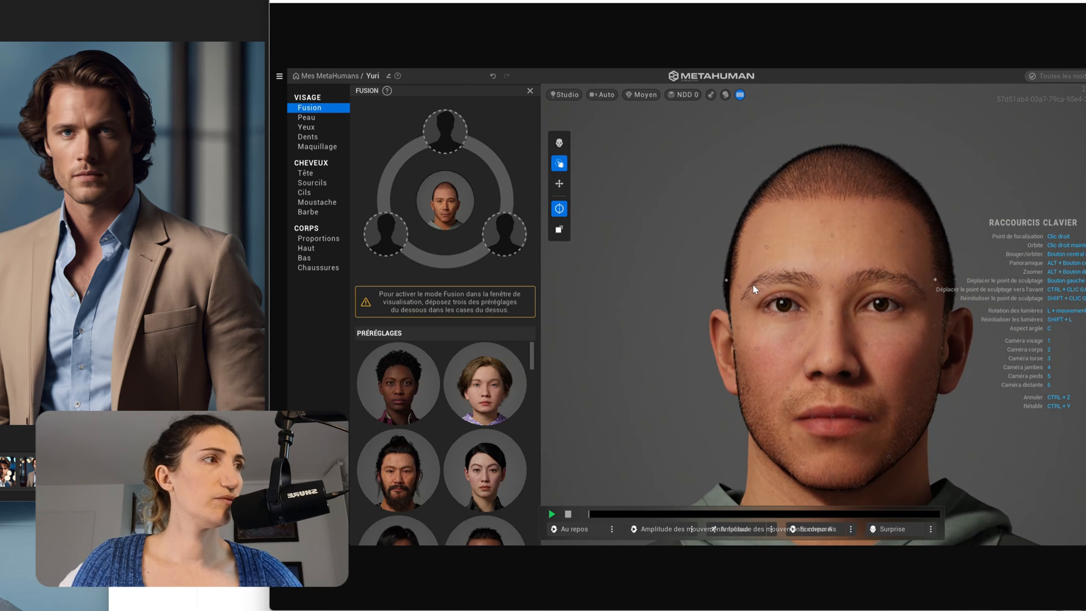
right_click_drag(817, 268, 822, 273)
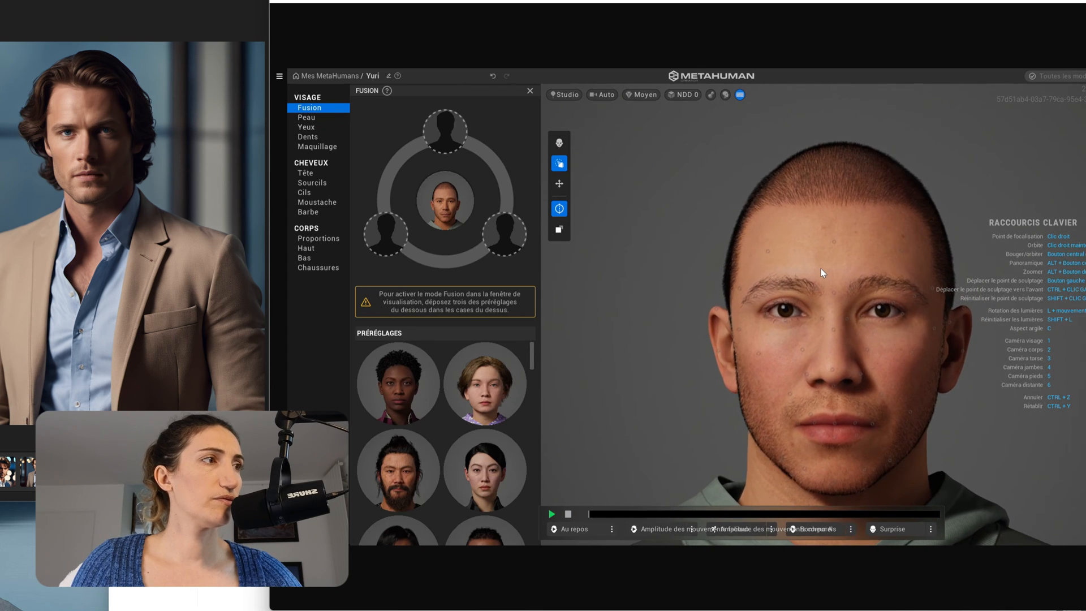
Try Courts et en arrière, Courts à la garçonne and others, keeping a short tousled dark hairstyle.
left_click(309, 173)
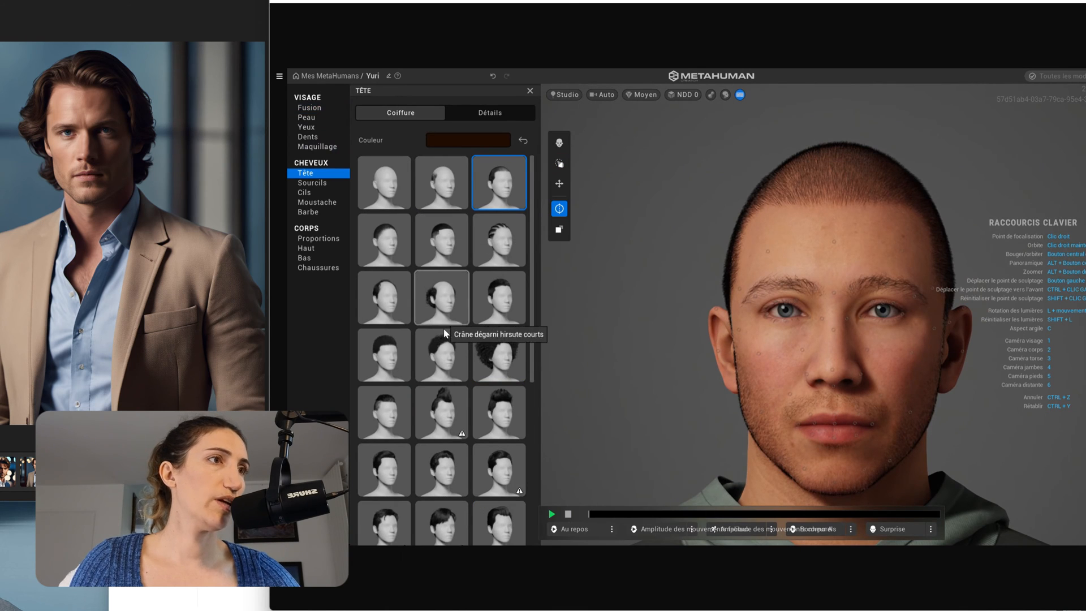
scroll(445, 438, "down", 2)
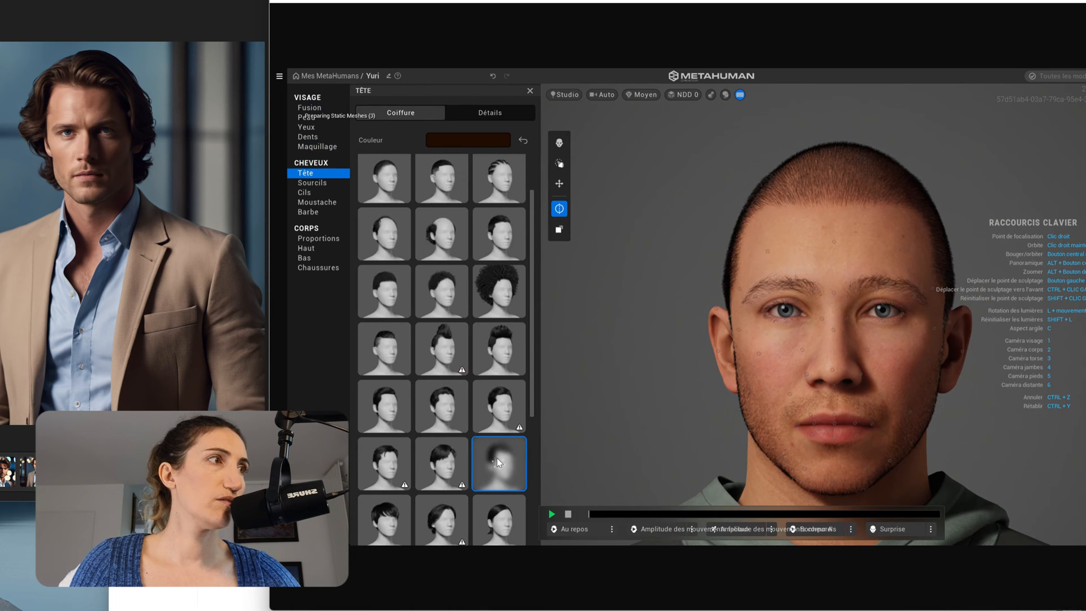
left_click(480, 458)
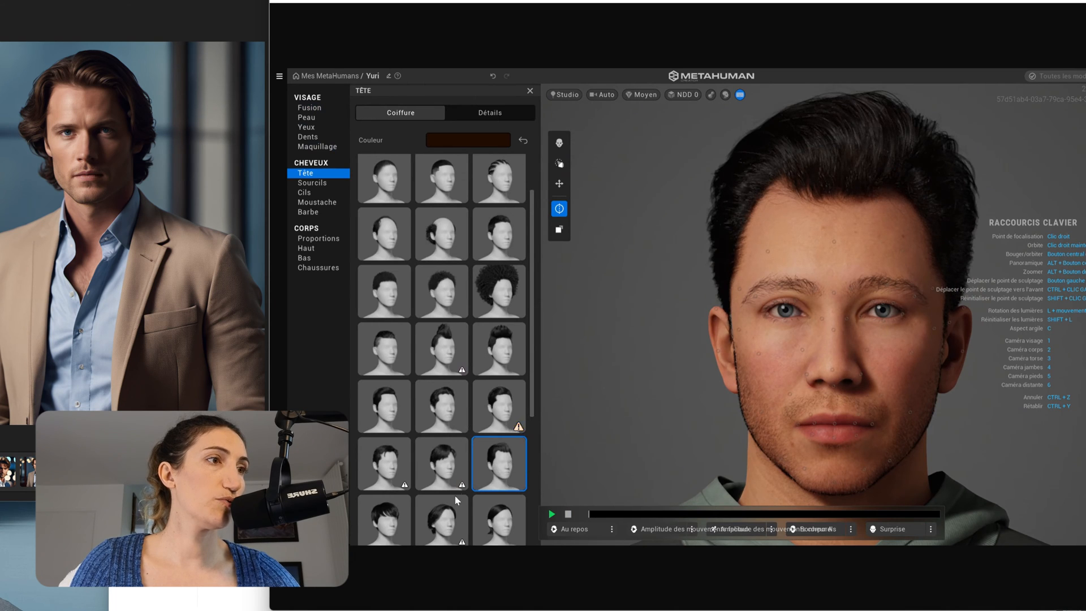
left_click(488, 516)
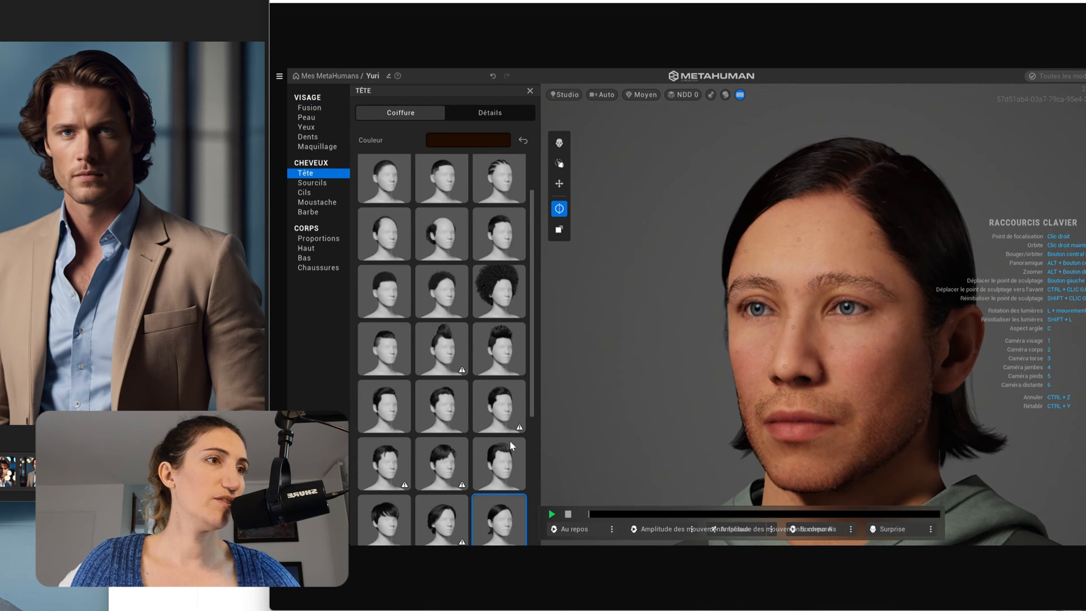
scroll(498, 452, "down", 1)
left_click(389, 477)
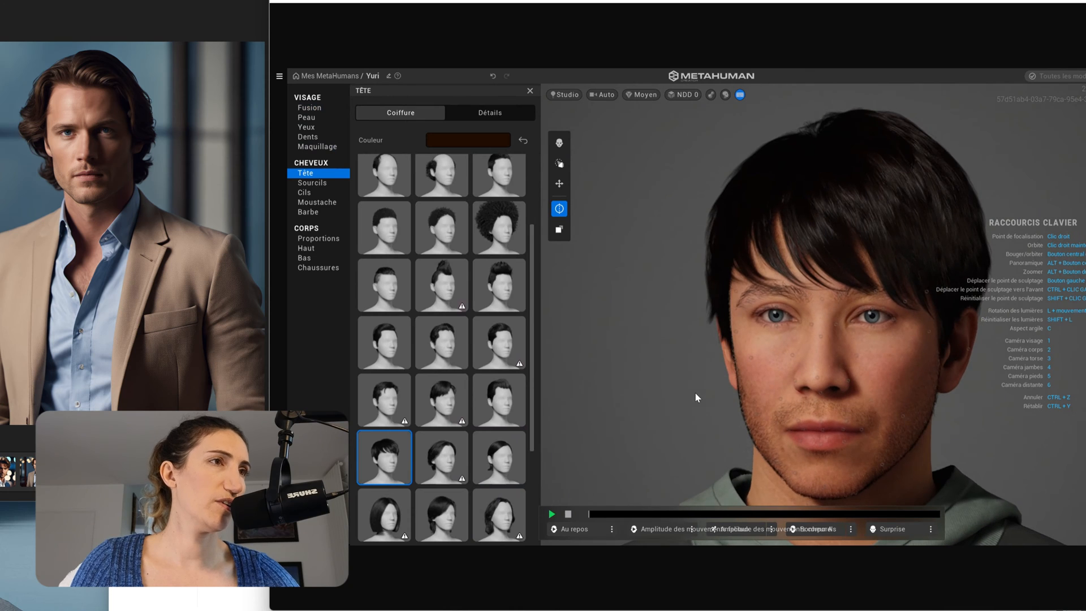
left_click(385, 400)
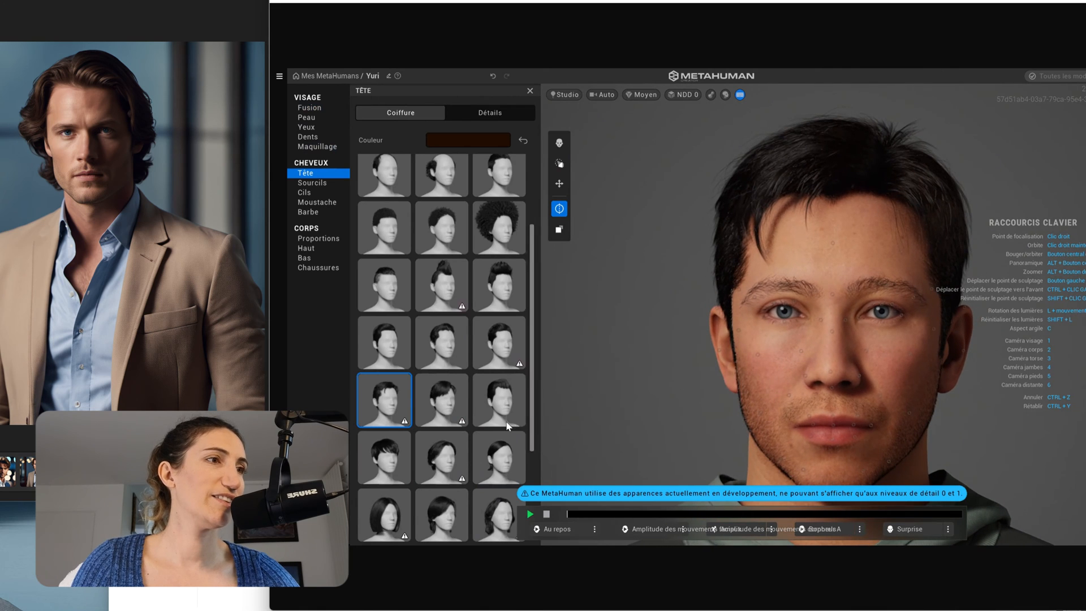
scroll(448, 420, "down", 3)
scroll(460, 320, "up", 4)
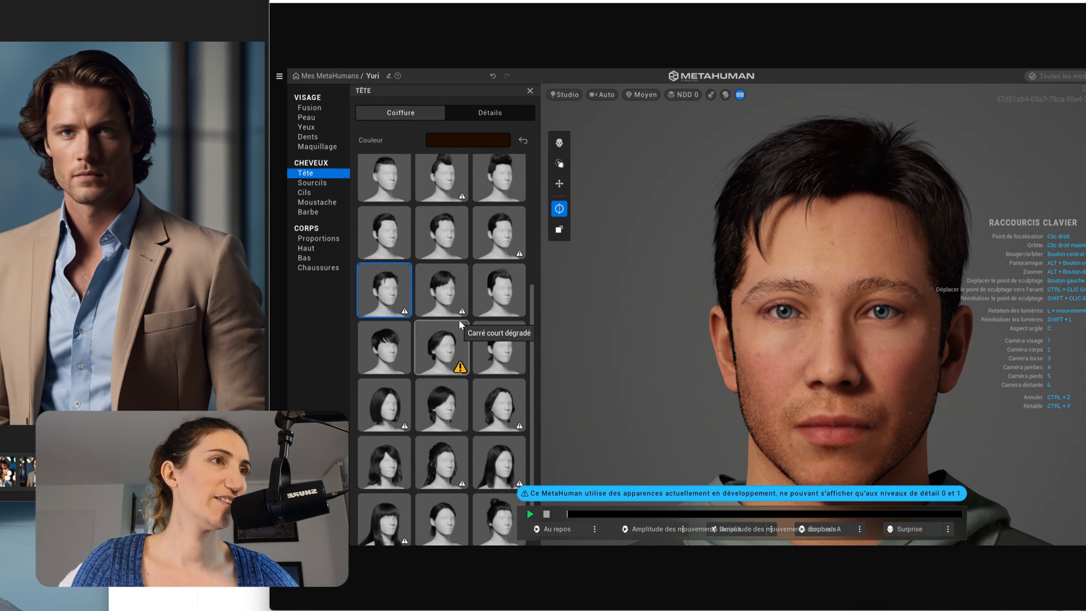
scroll(451, 334, "up", 1)
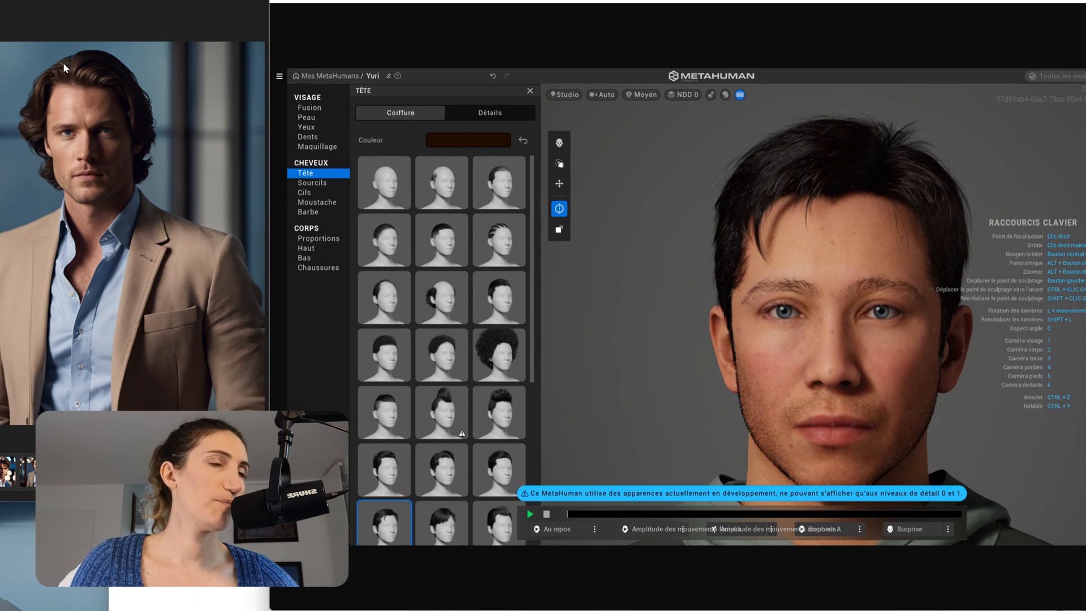
scroll(473, 379, "down", 1)
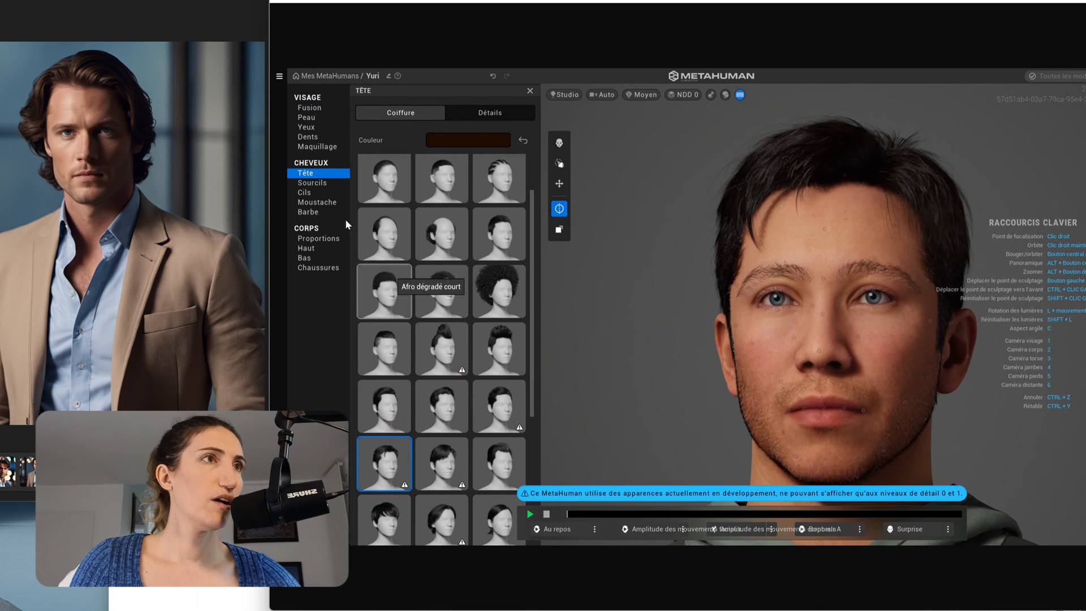
left_click(322, 184)
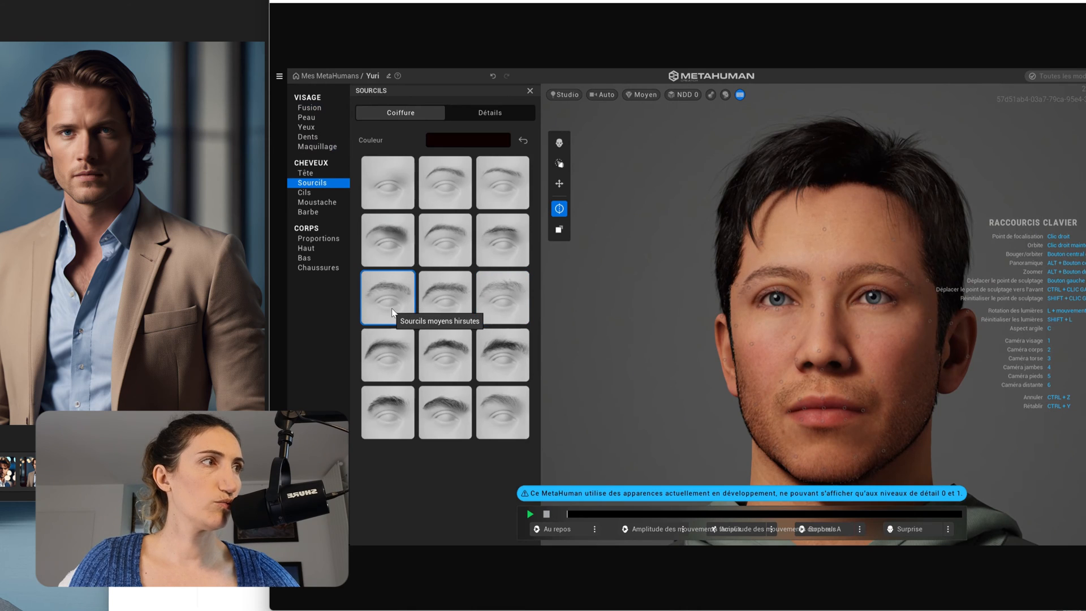
Compare several eyebrow tiles, settle on the bushy Sourcils moyens larges style, and lift the outer brow ends.
left_click(450, 313)
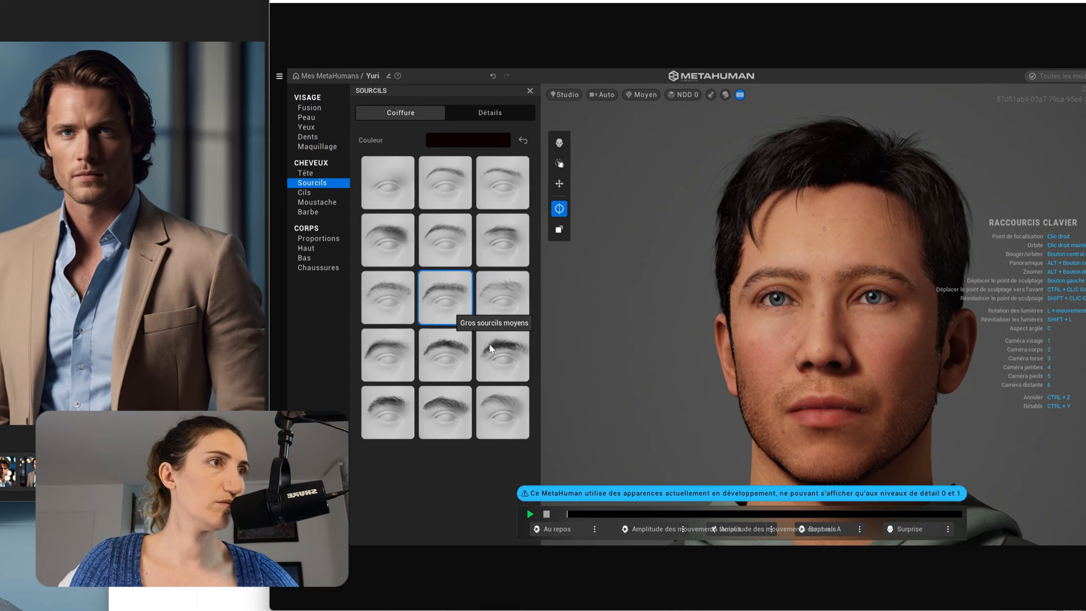
left_click(509, 417)
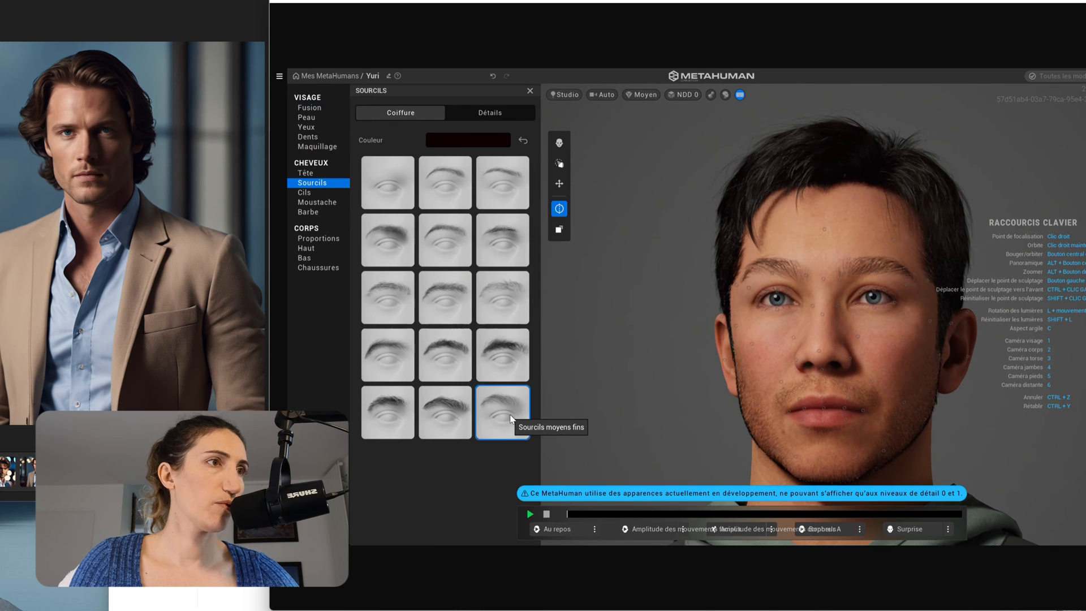
left_click(441, 423)
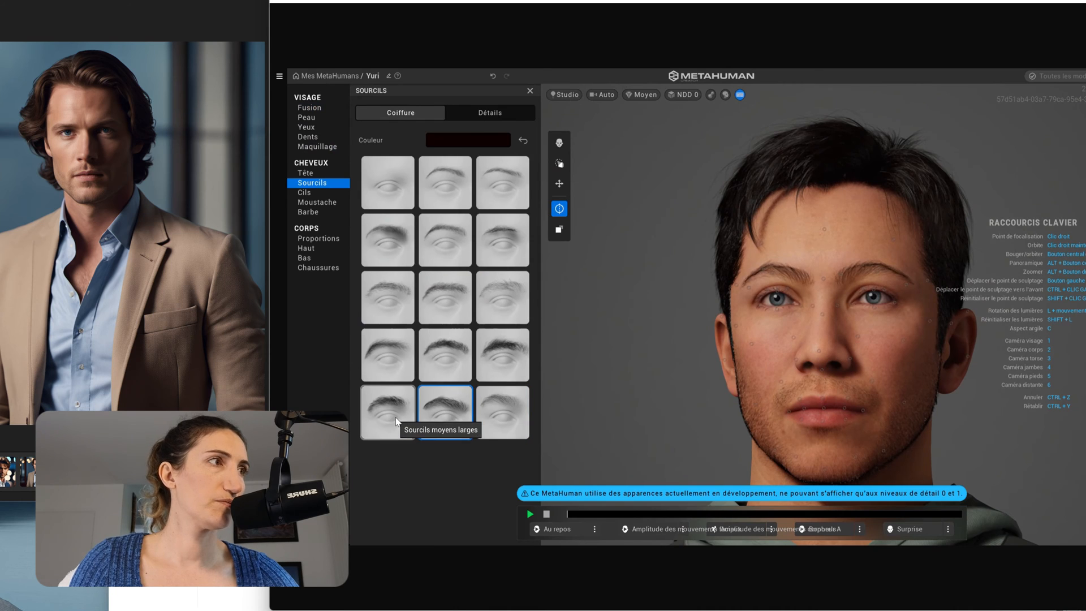
left_click(397, 421)
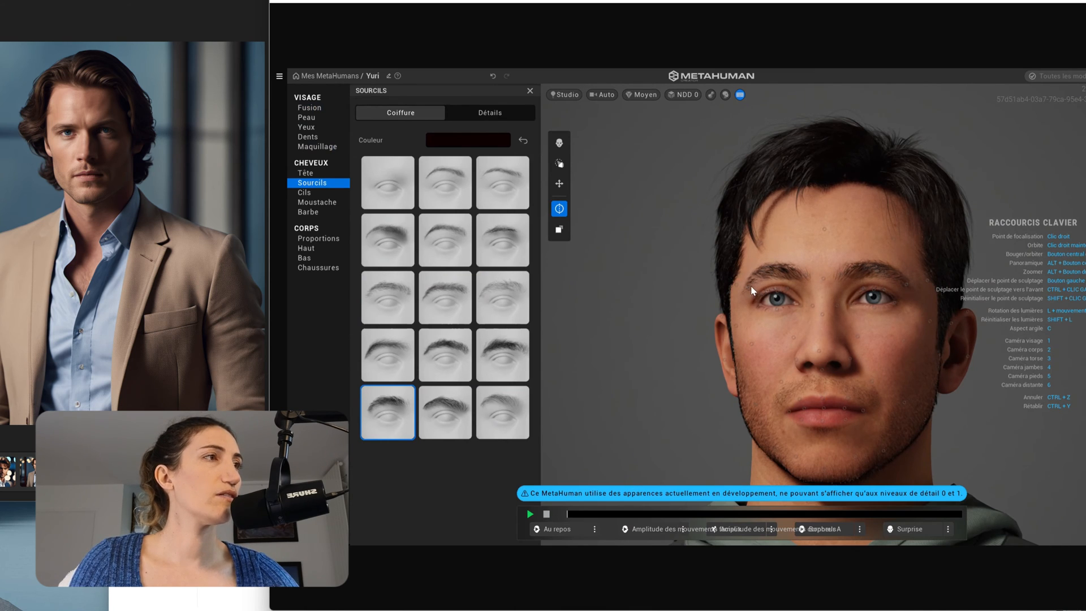
left_click_drag(728, 285, 724, 248)
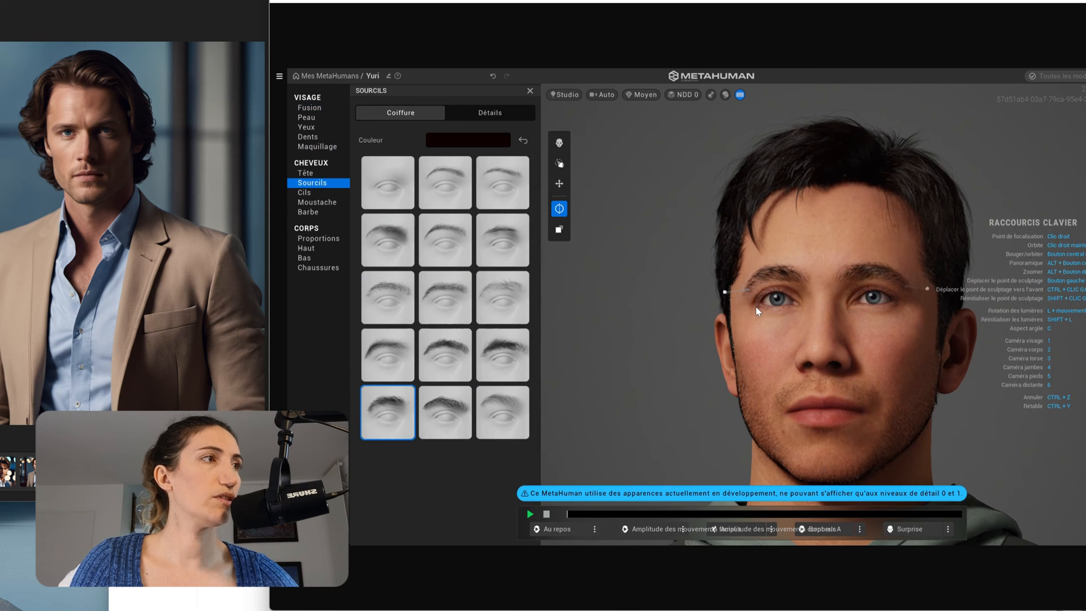
right_click_drag(860, 376, 961, 378)
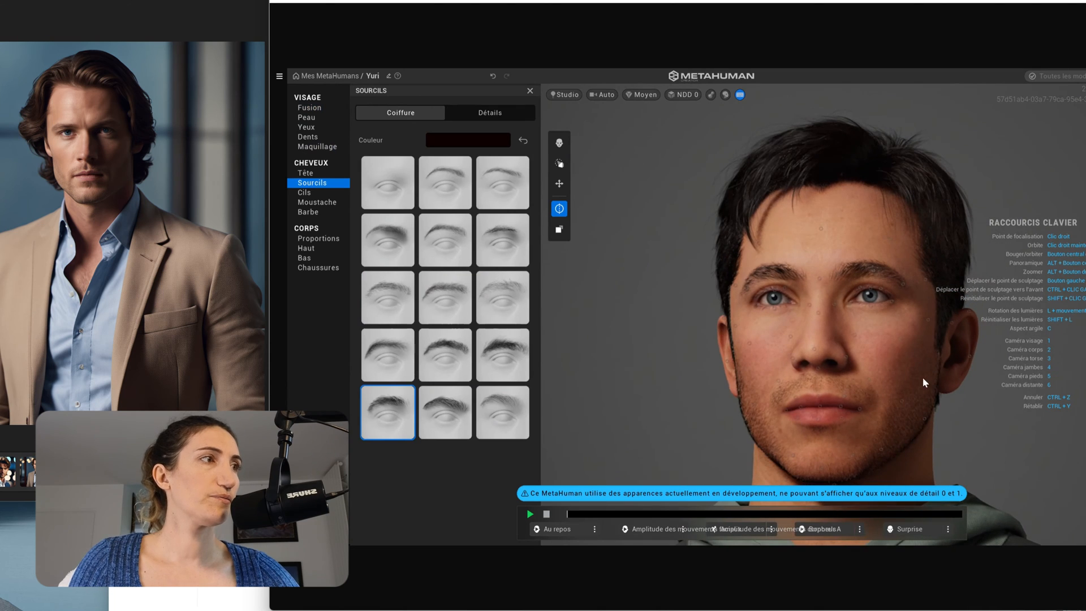
Choose 'Moyens et légèrement recourbés' eyelashes, browse moustache and beard styles, then show Corps > Proportions.
left_click(313, 194)
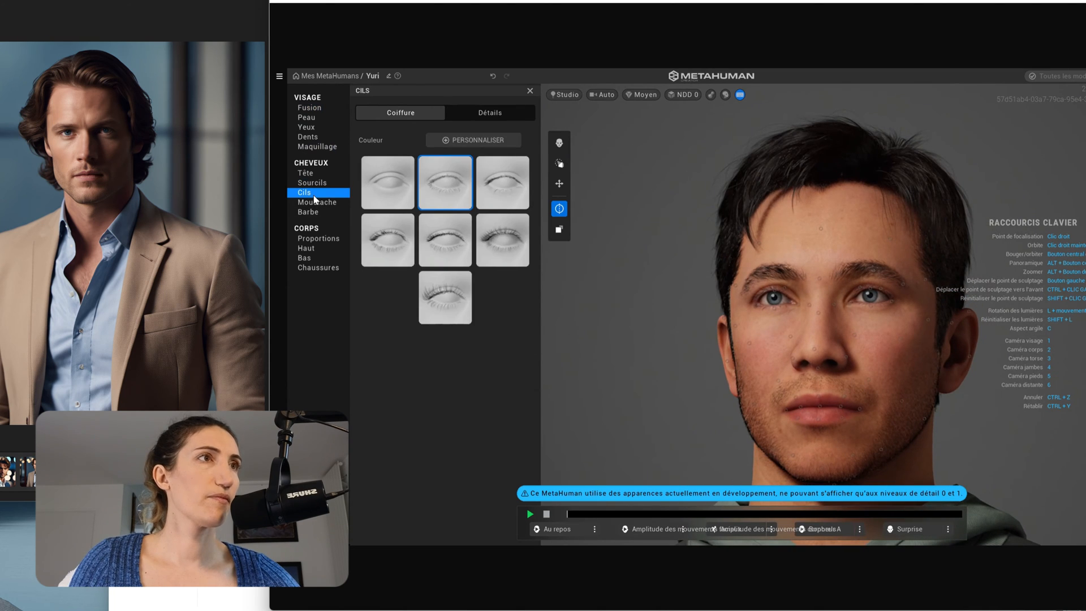
left_click(434, 254)
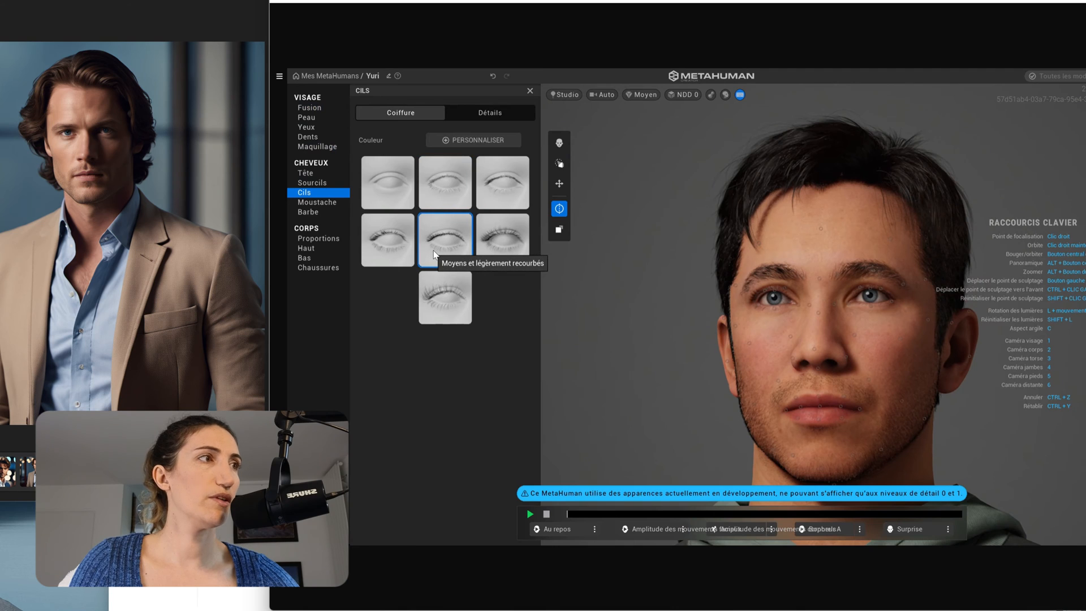
left_click(321, 203)
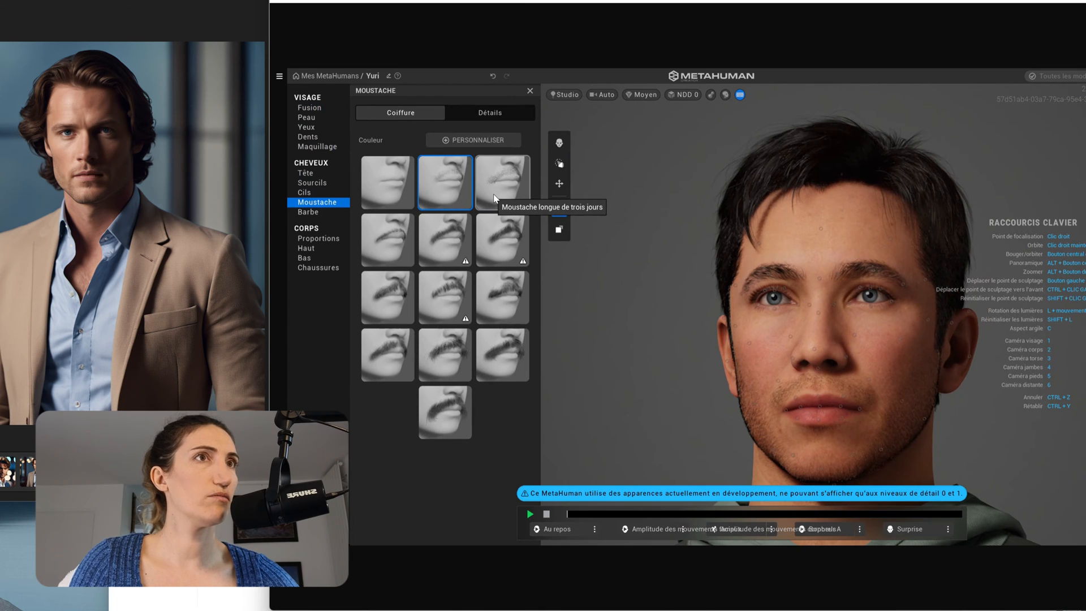
left_click(314, 213)
left_click(316, 238)
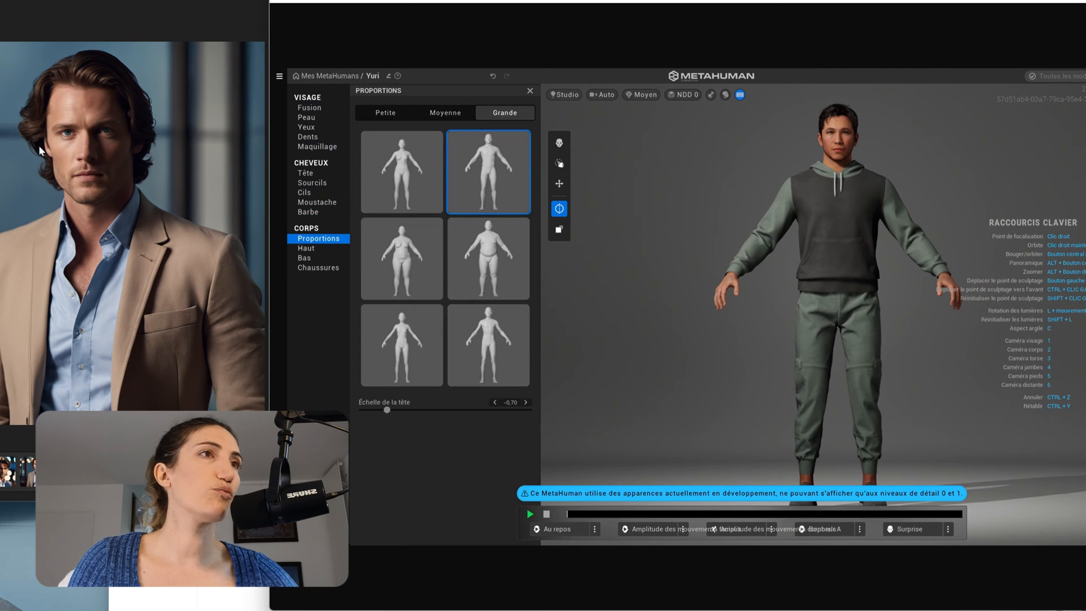
Browse the clothing categories and change the top to the Chemise boutonnée button-up shirt.
left_click(308, 251)
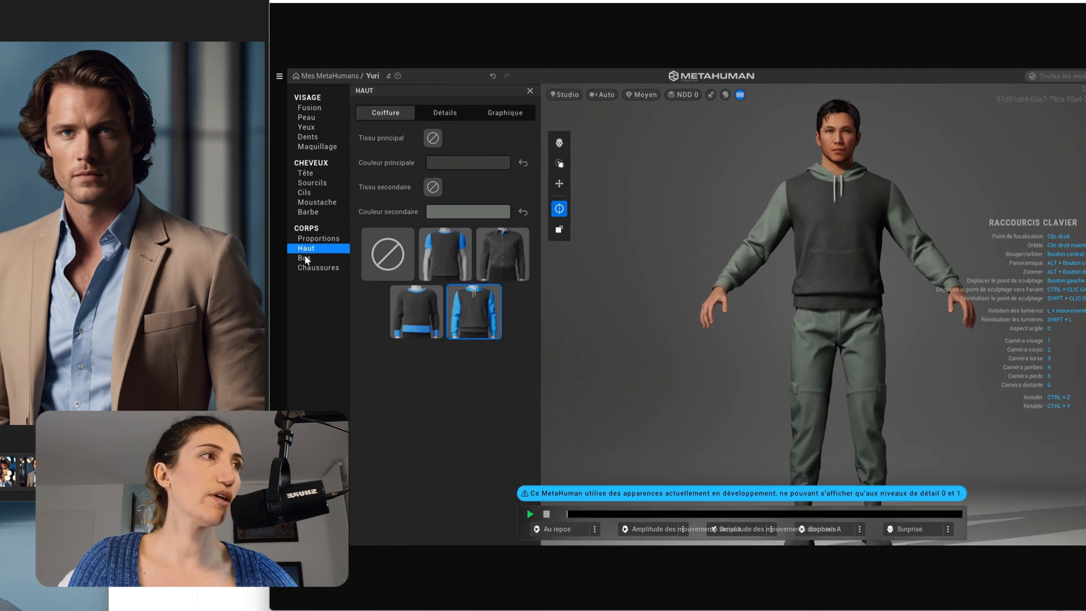
left_click(305, 260)
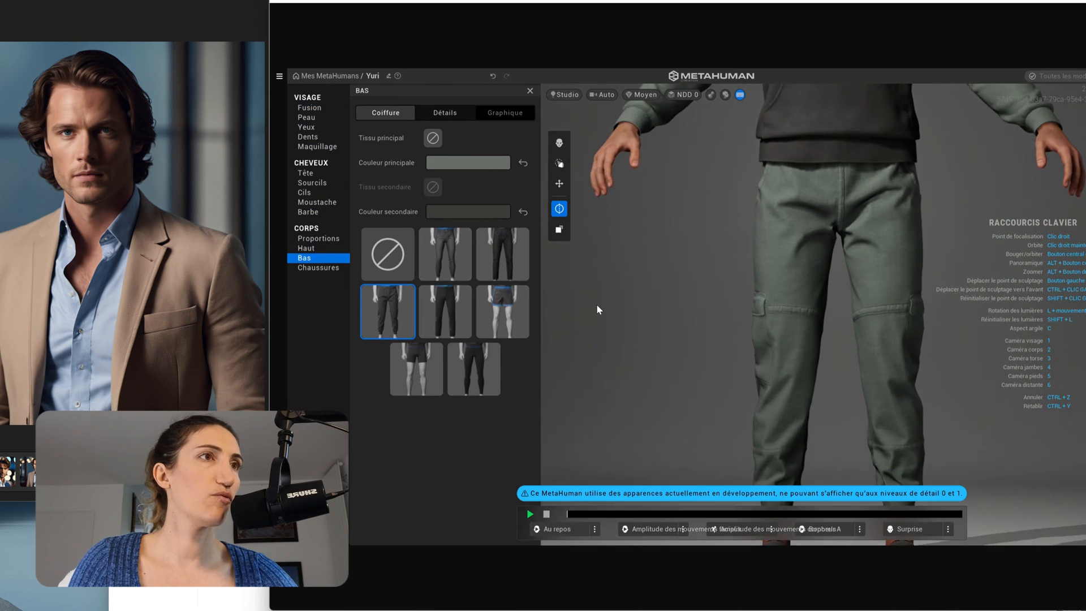
left_click(327, 270)
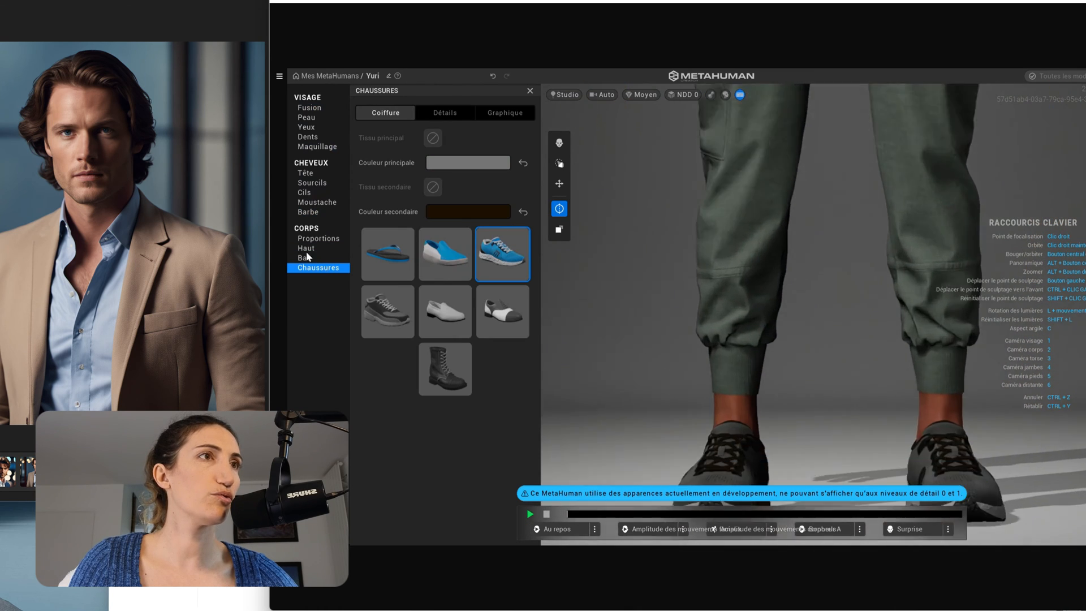
left_click(312, 240)
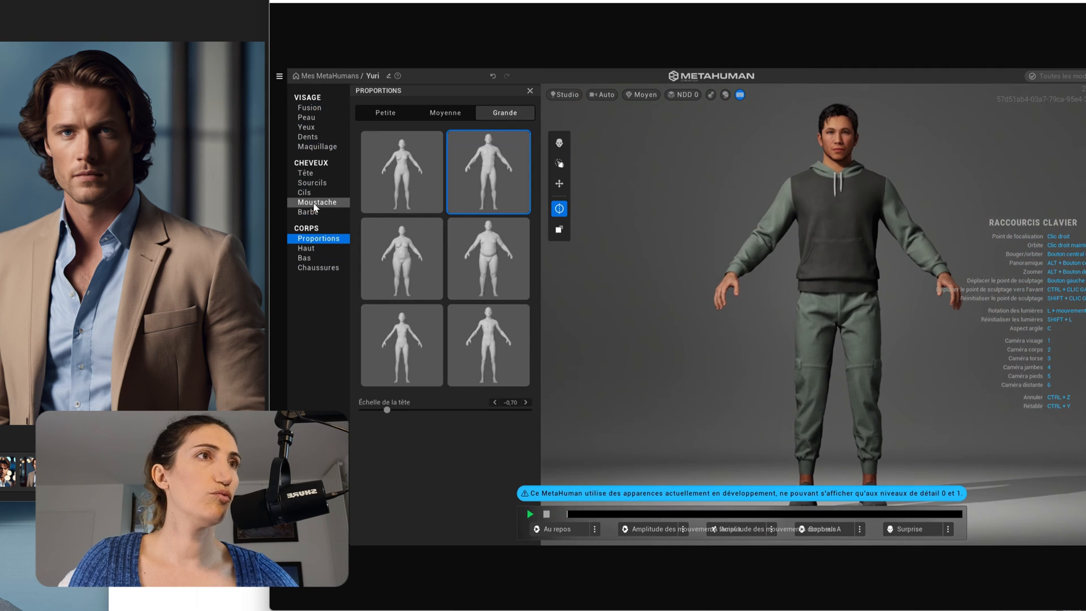
left_click(321, 251)
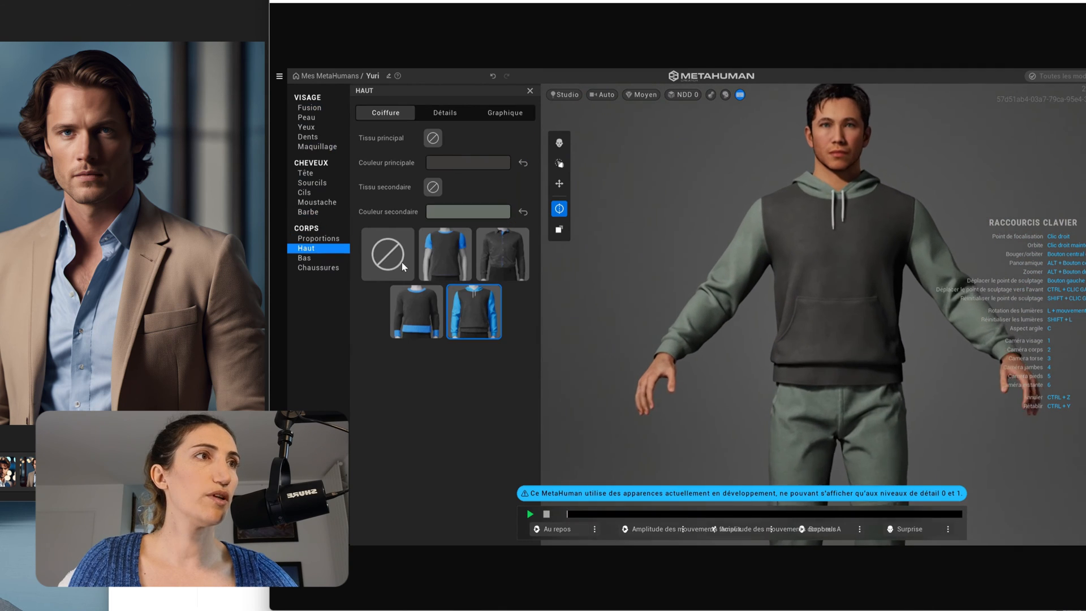
left_click(506, 269)
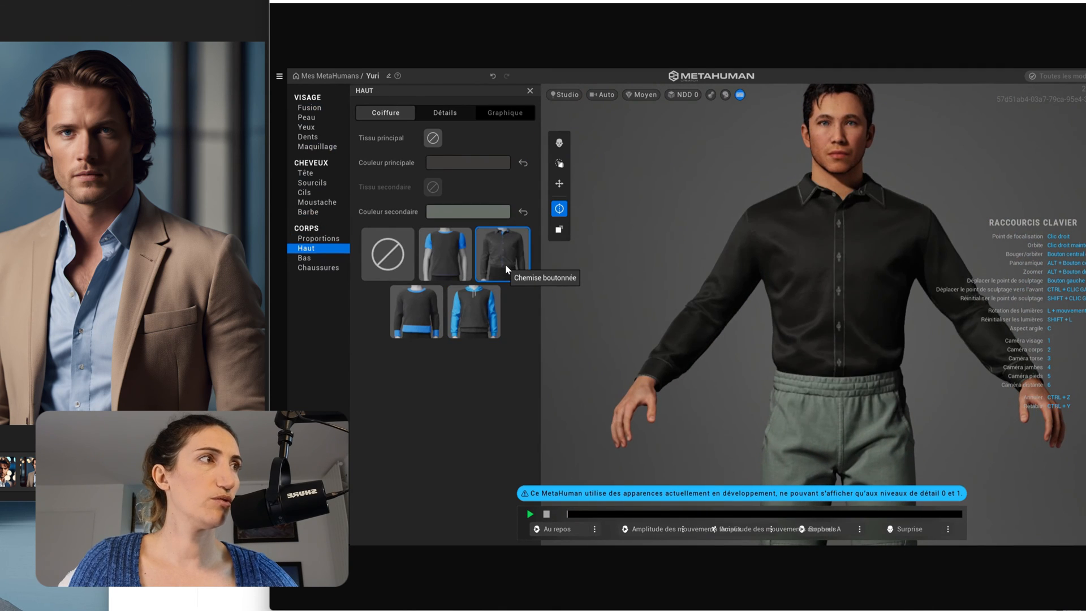
Try Jean slim and Jean, then dress the character in green Pantalon dress trousers.
left_click(306, 258)
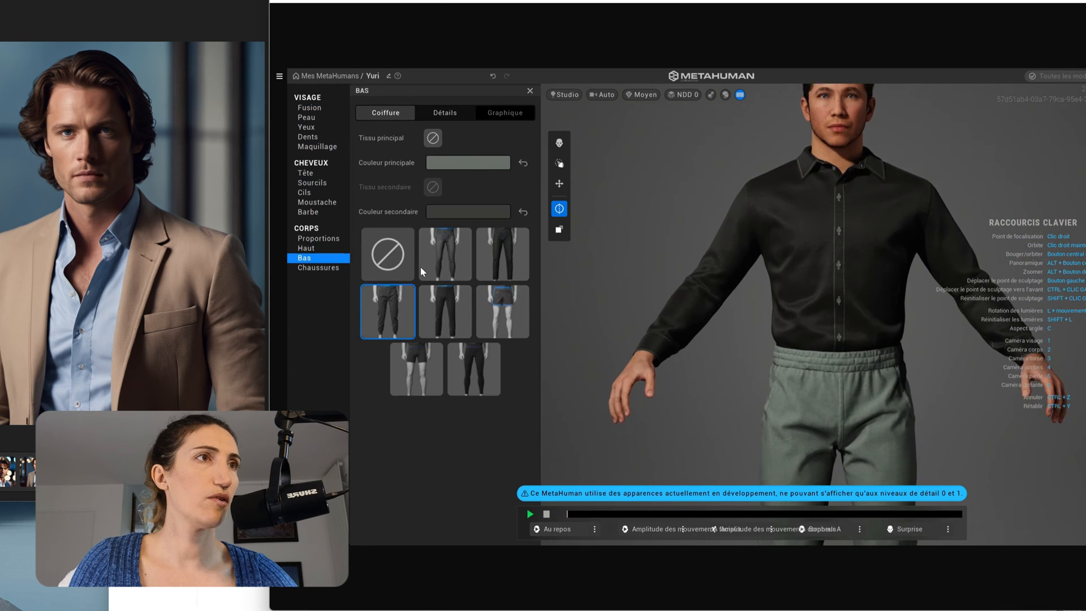
left_click(442, 269)
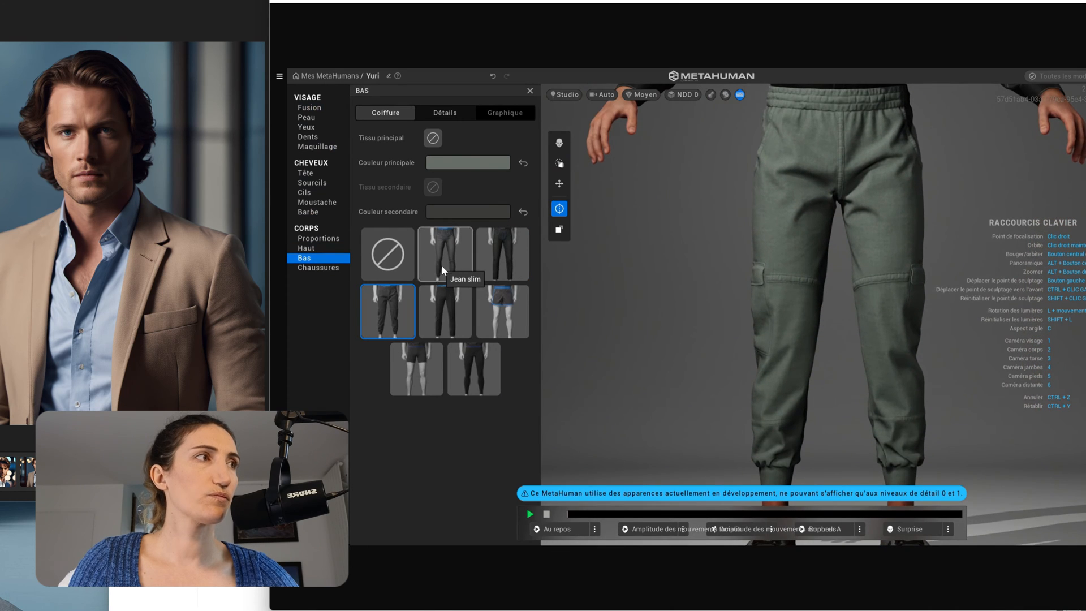
left_click(493, 263)
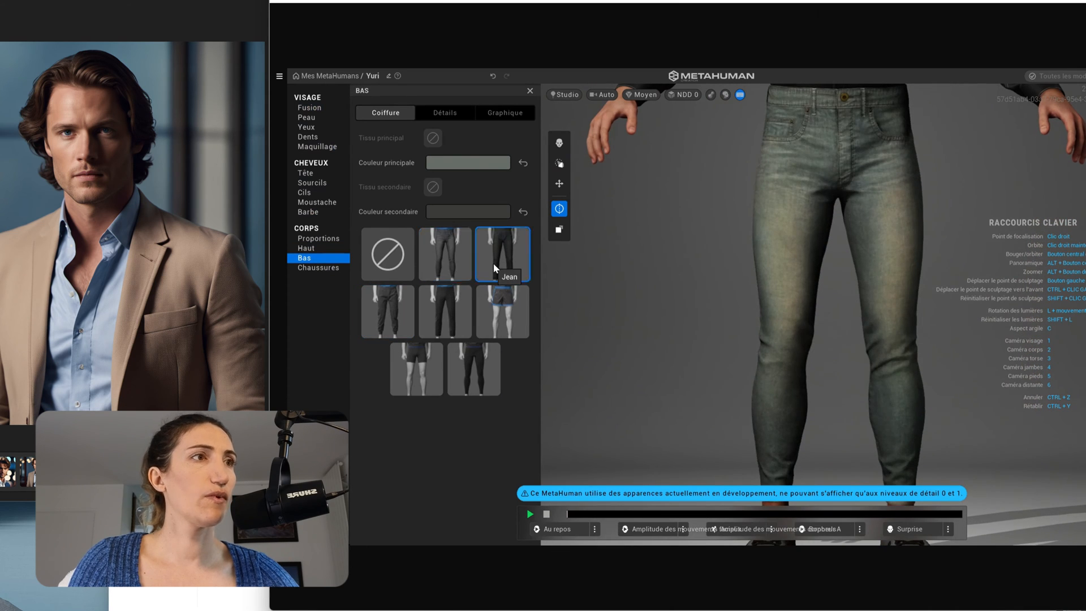
left_click(446, 321)
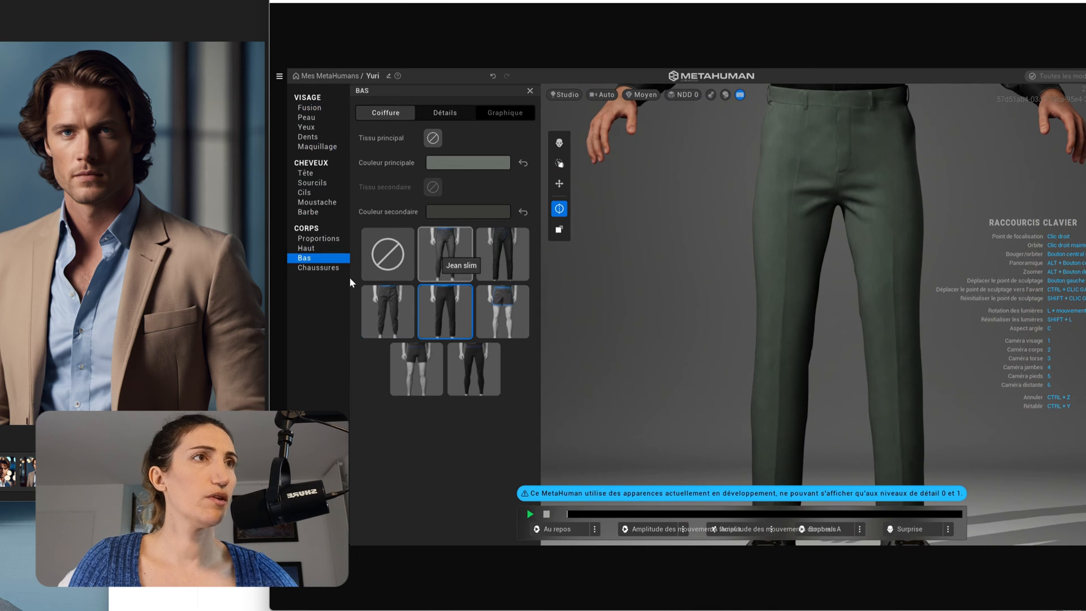
left_click(318, 267)
left_click(306, 249)
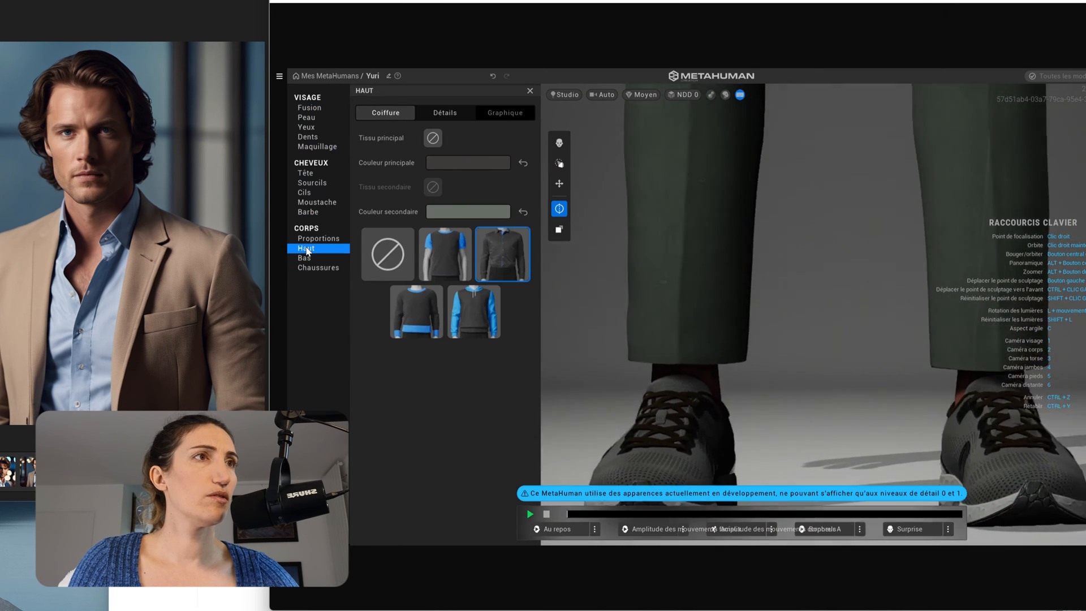
left_click(314, 240)
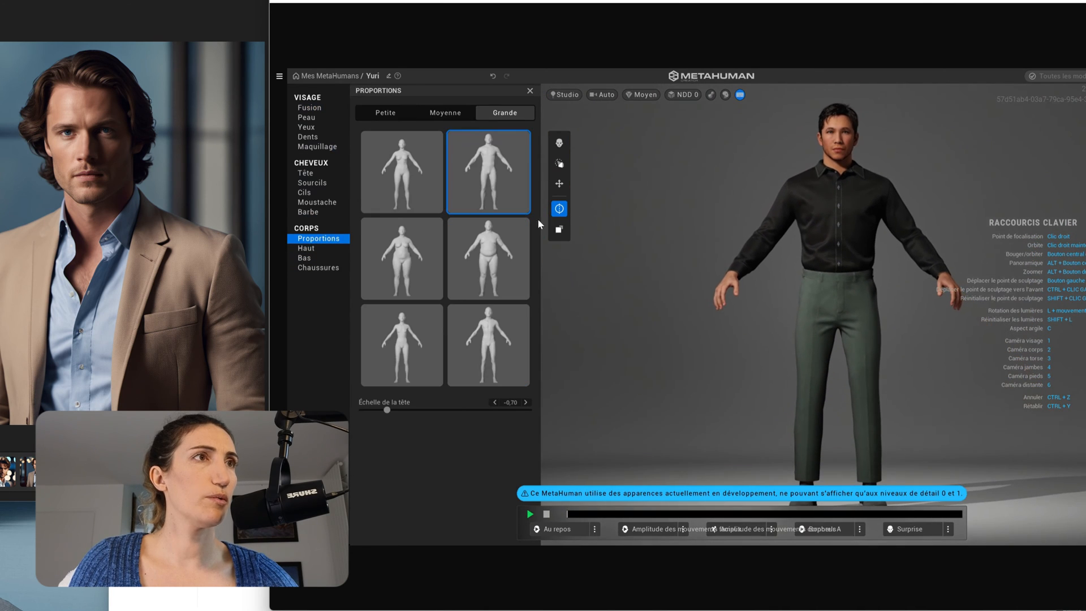
Switch to the Fusion face blend view and turn off the keyboard shortcuts overlay.
left_click(310, 108)
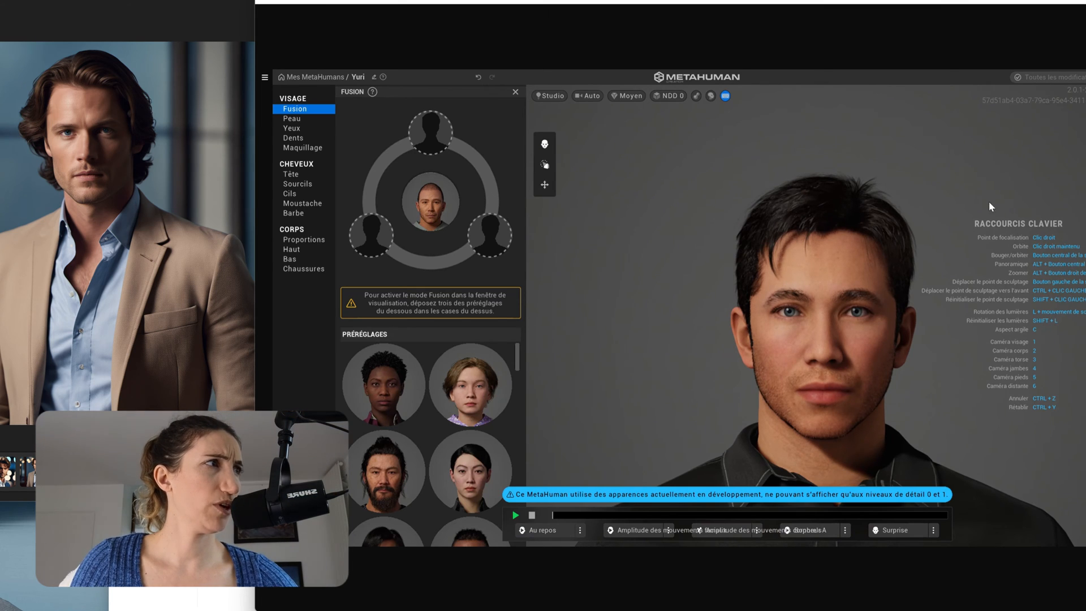
left_click(726, 96)
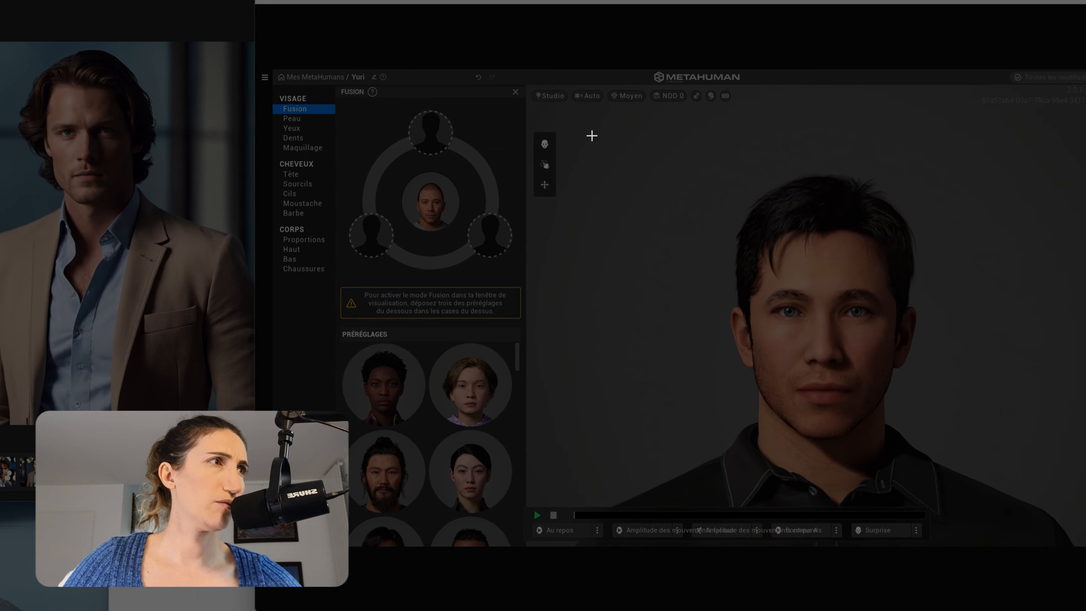
Snip the face from the front, then orbit to the left and right profiles and snip each.
left_click_drag(595, 134, 1077, 519)
left_click_drag(921, 407, 557, 384)
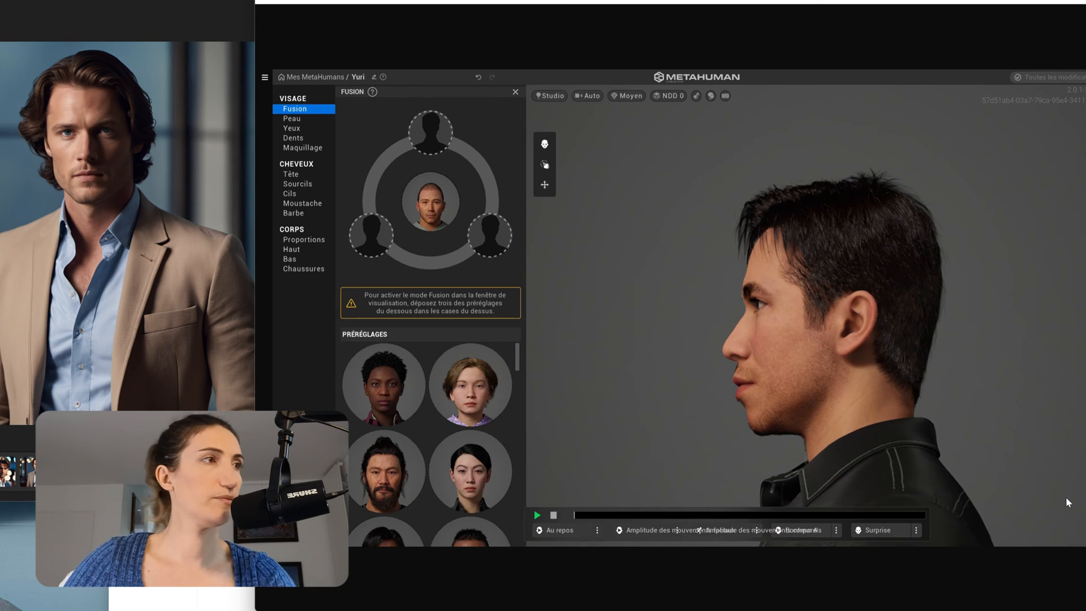
key("super+shift+s")
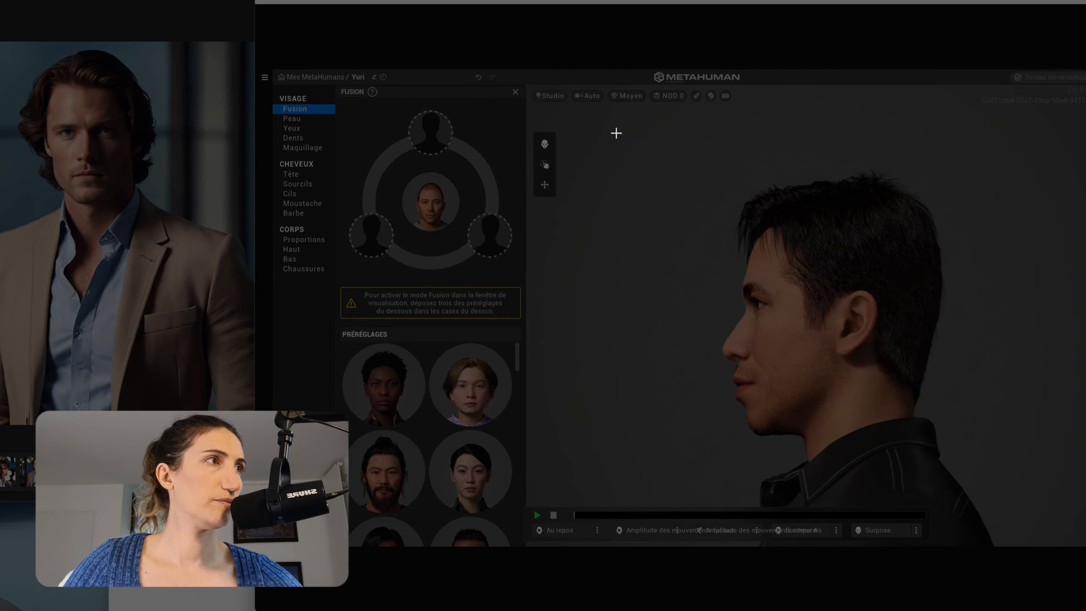
left_click_drag(616, 133, 1085, 510)
left_click_drag(939, 390, 1018, 387)
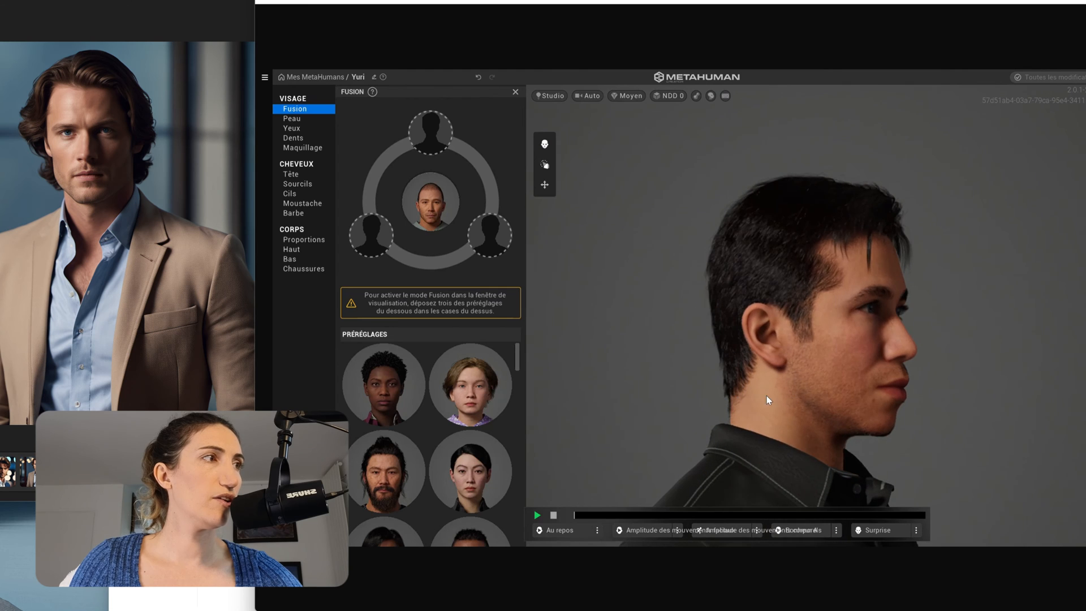
left_click_drag(768, 398, 808, 400)
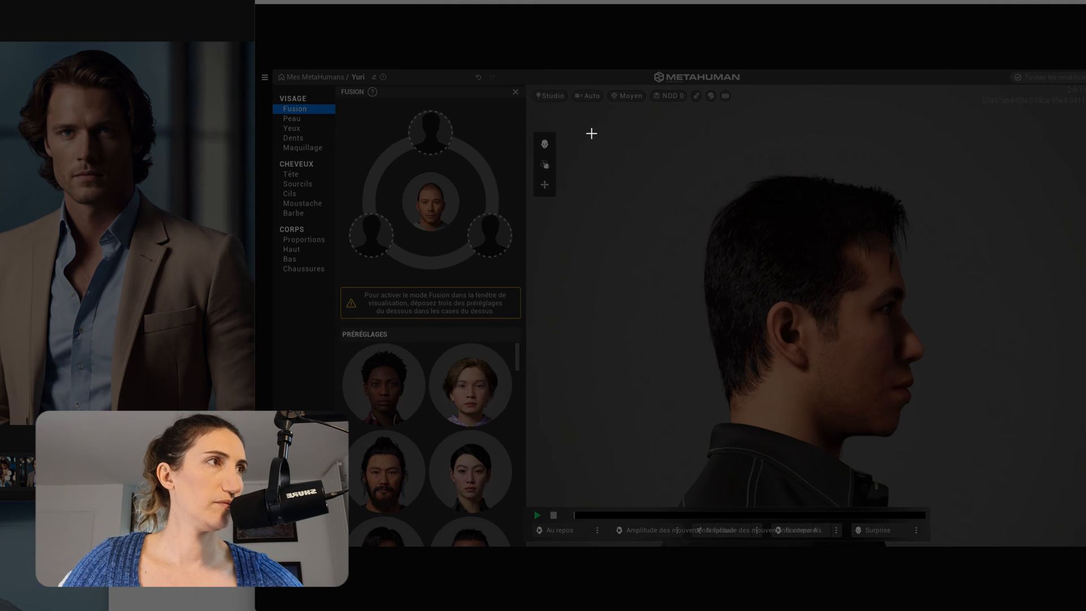
left_click_drag(591, 134, 1021, 508)
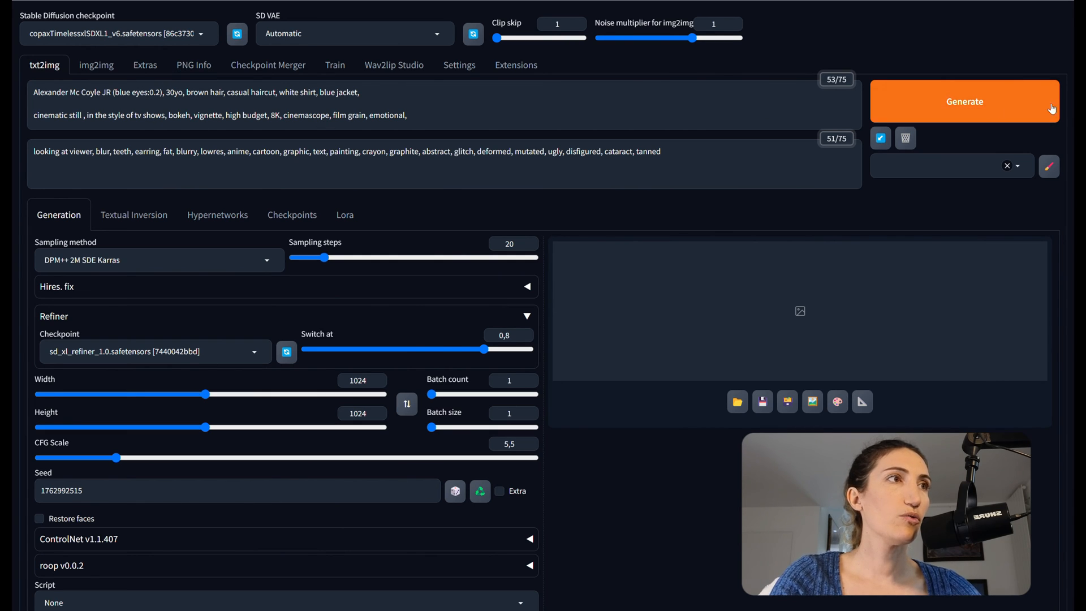
left_click(511, 381)
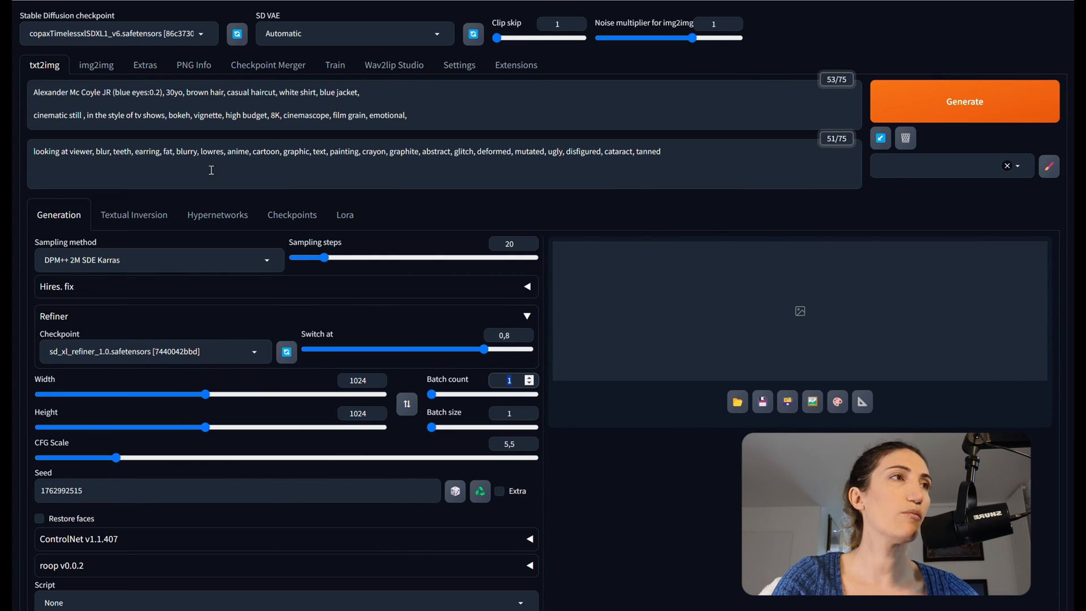
left_click(1007, 85)
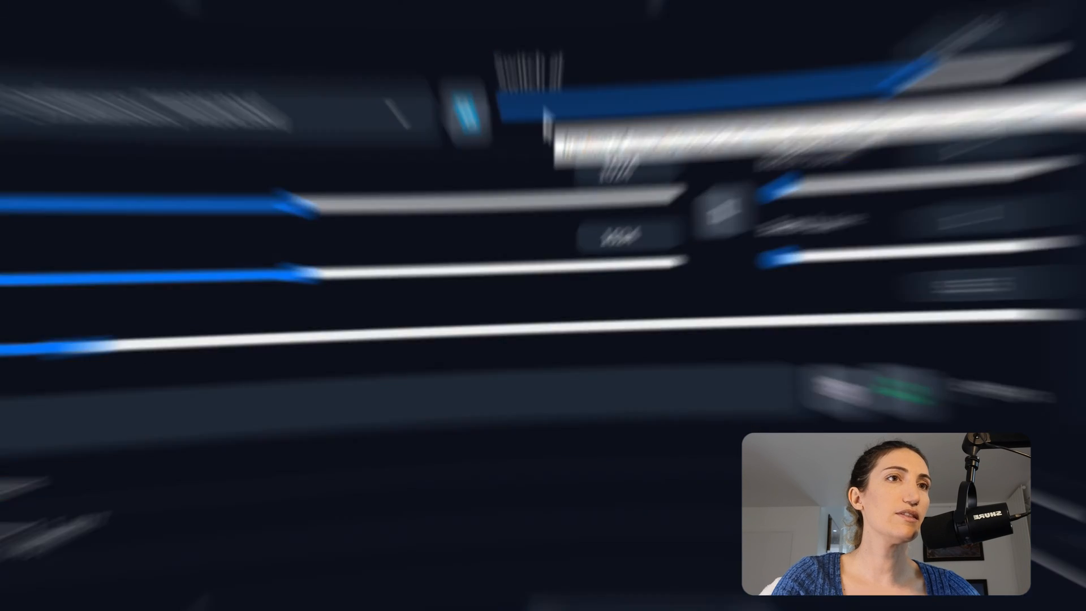
scroll(393, 155, "down", 2)
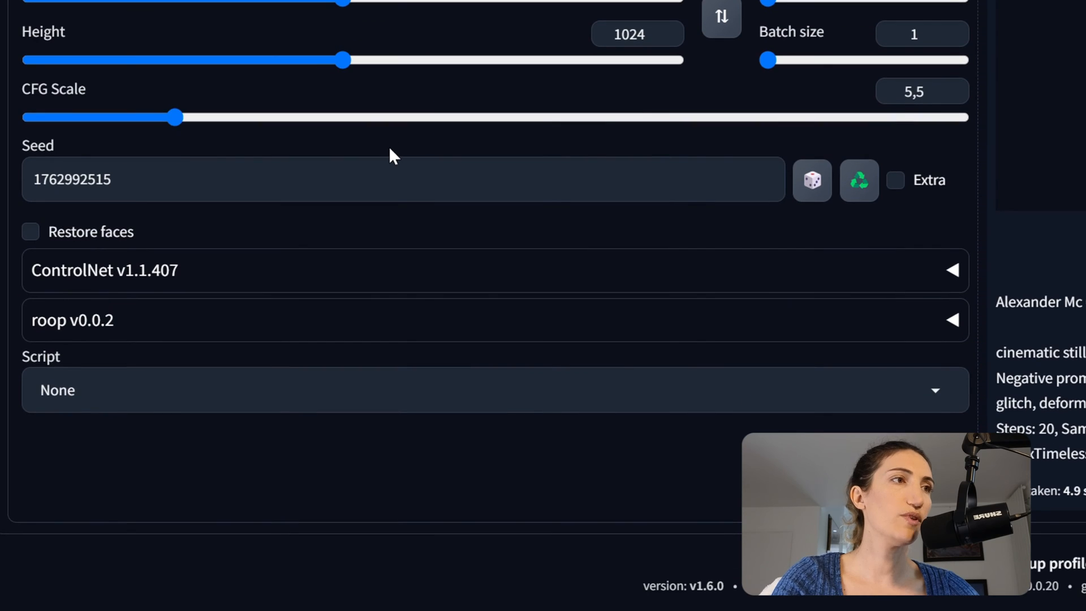
Drop the face screenshot into ControlNet Unit 0, tick Enable, and choose the Depth control type.
left_click(955, 274)
scroll(518, 275, "down", 4)
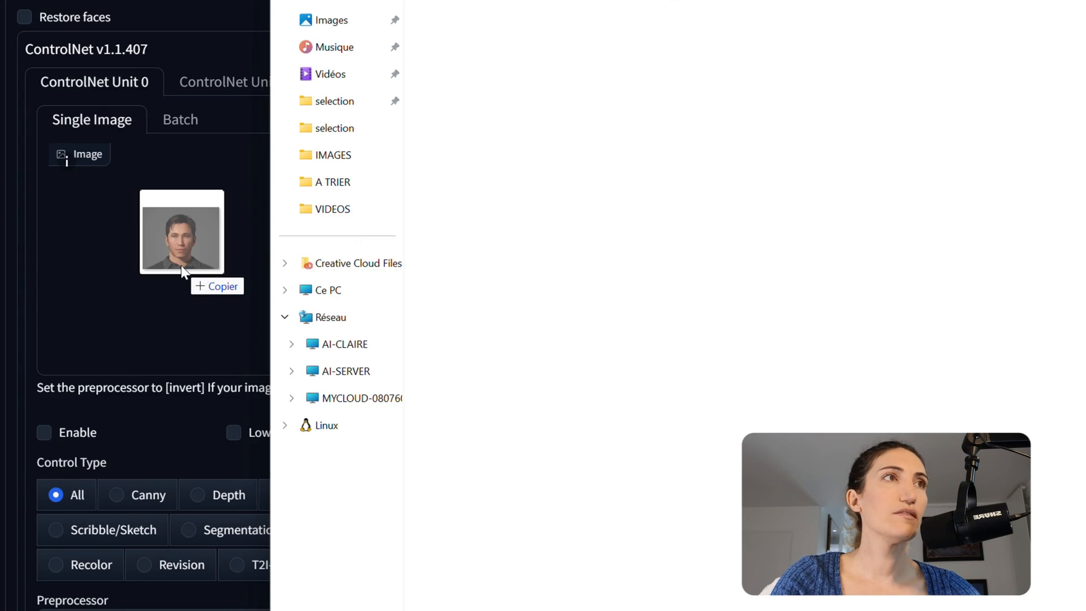
left_click_drag(181, 266, 181, 266)
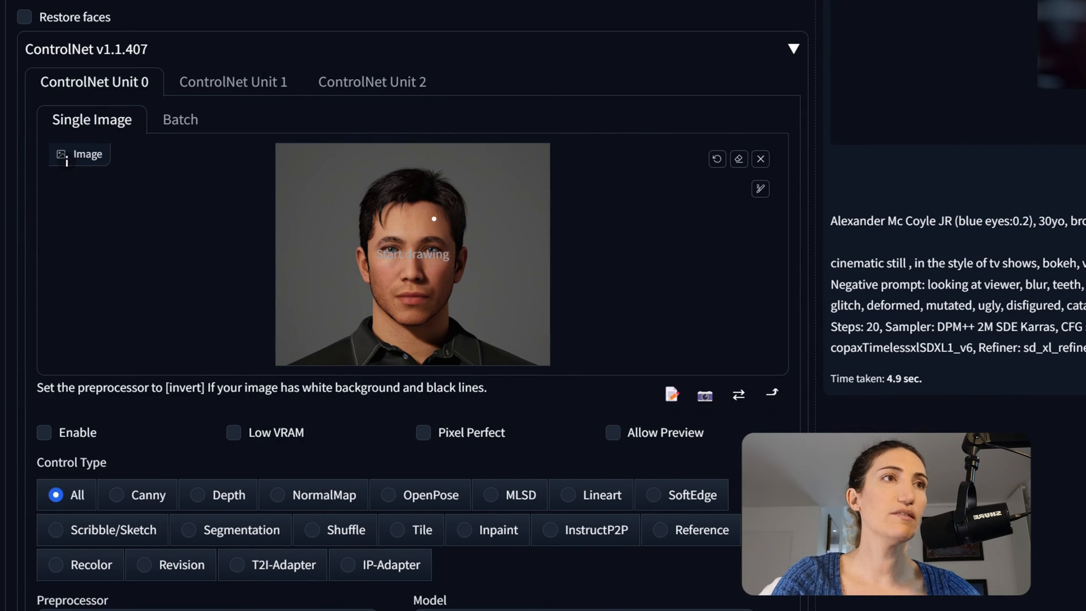
left_click(43, 433)
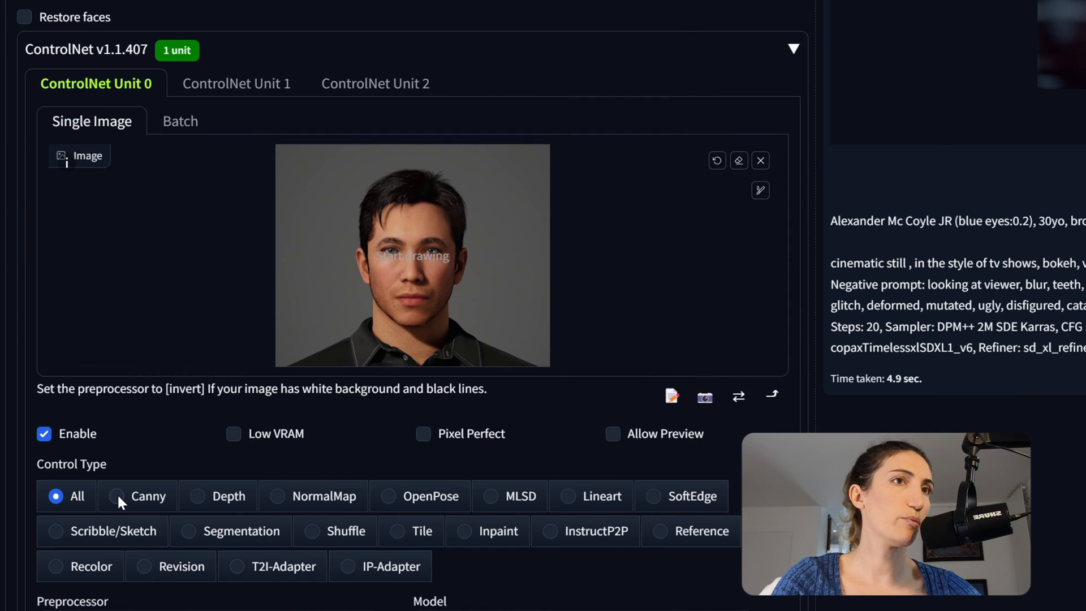
left_click(197, 496)
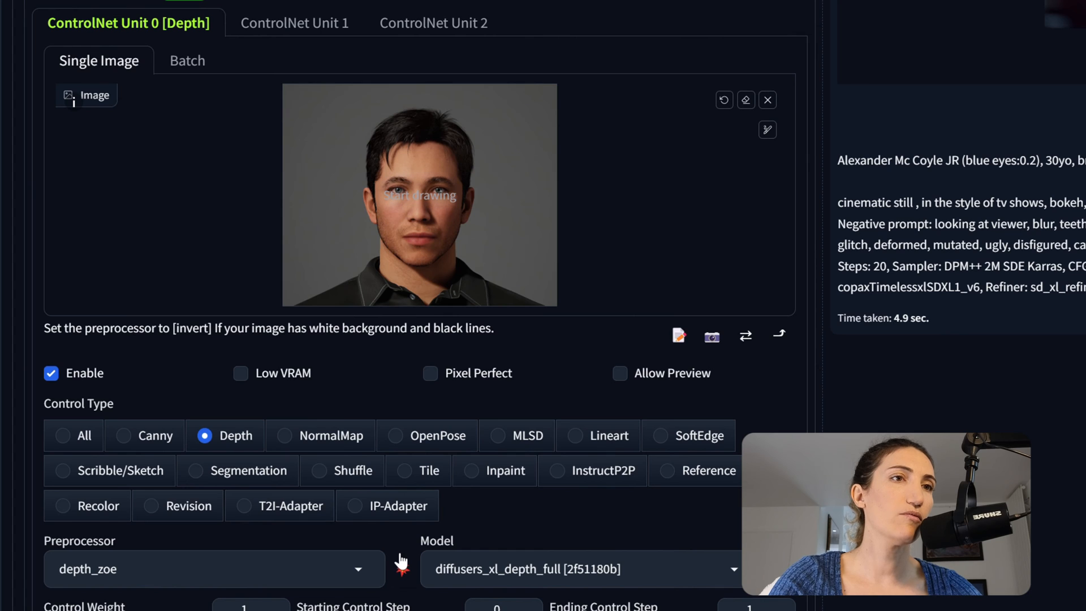
Preview the face's depth map, then set Control Weight 0.75 and Ending Control Step 0.3.
left_click(402, 570)
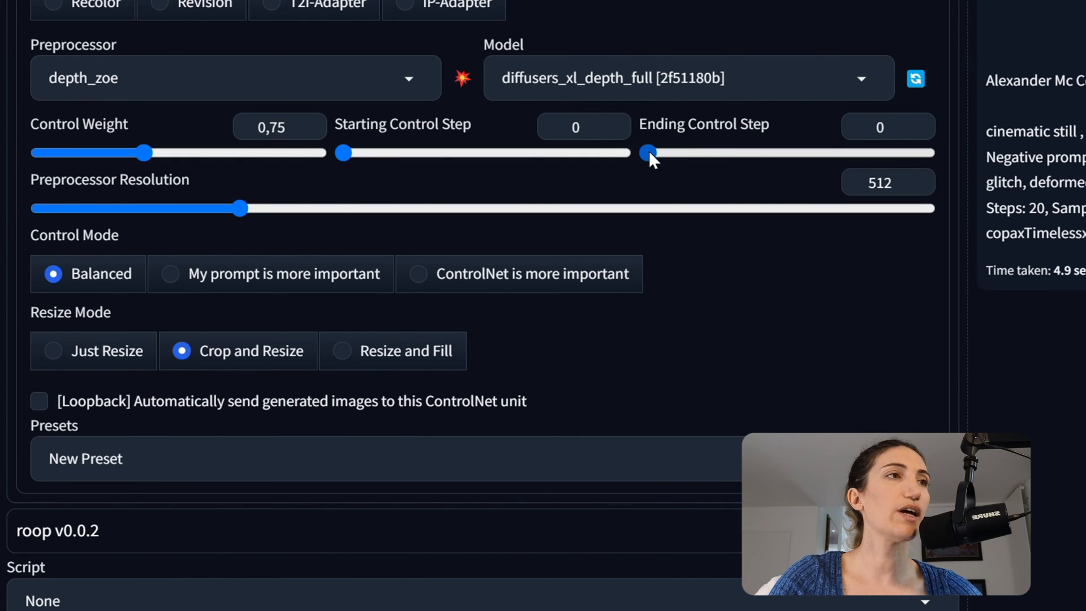
left_click_drag(649, 152, 732, 151)
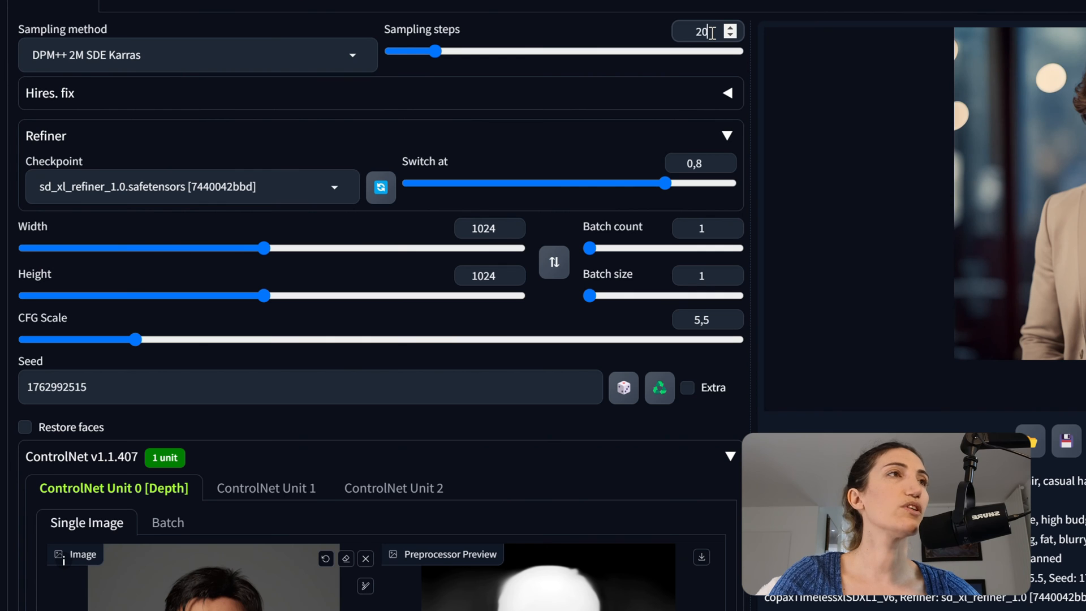
left_click_drag(712, 31, 694, 32)
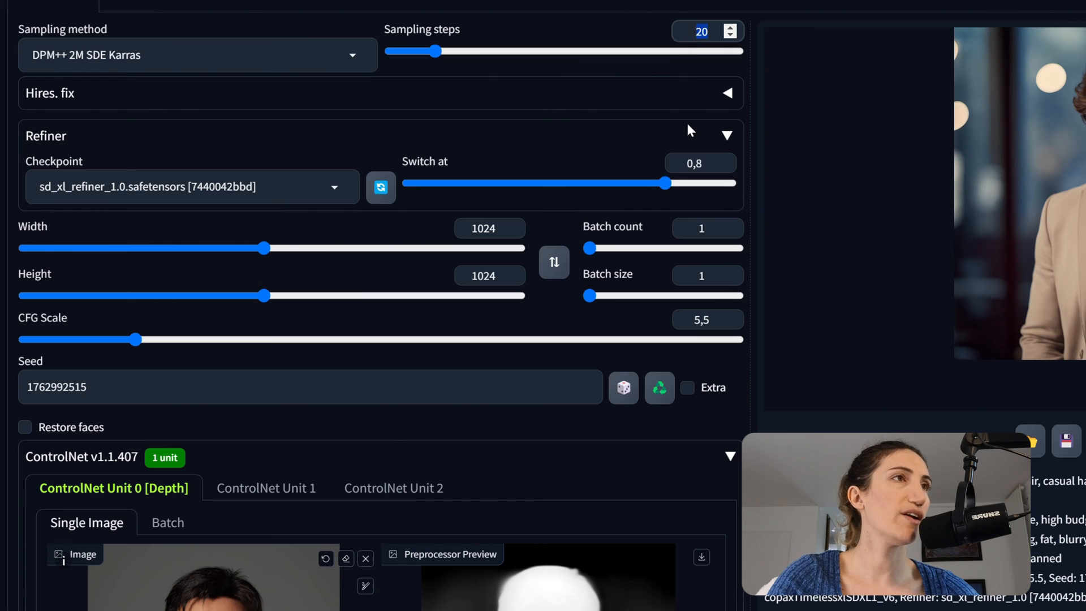
scroll(473, 301, "down", 8)
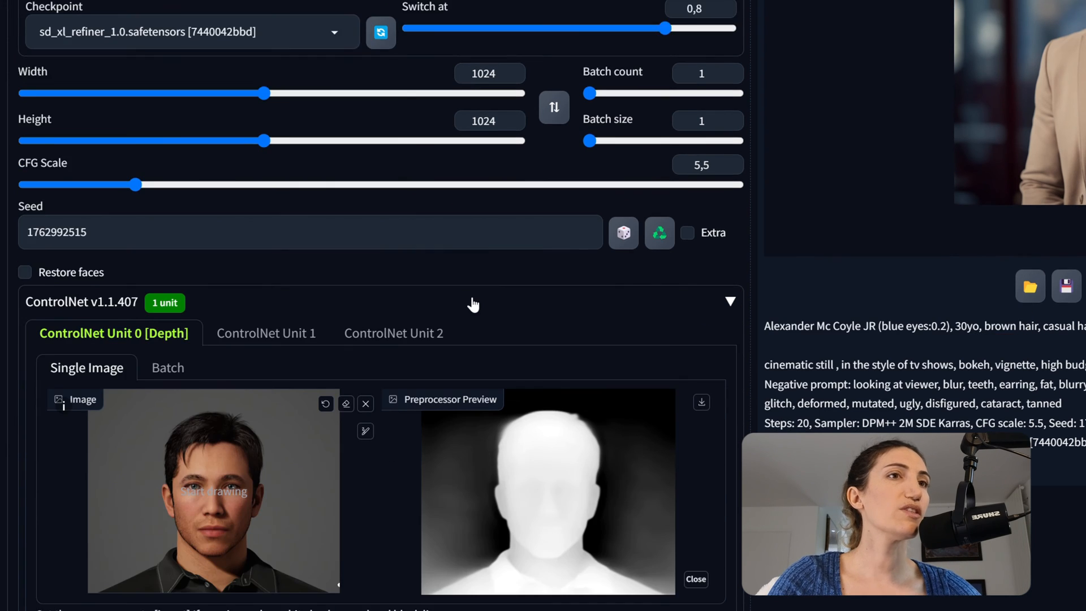
scroll(384, 368, "down", 4)
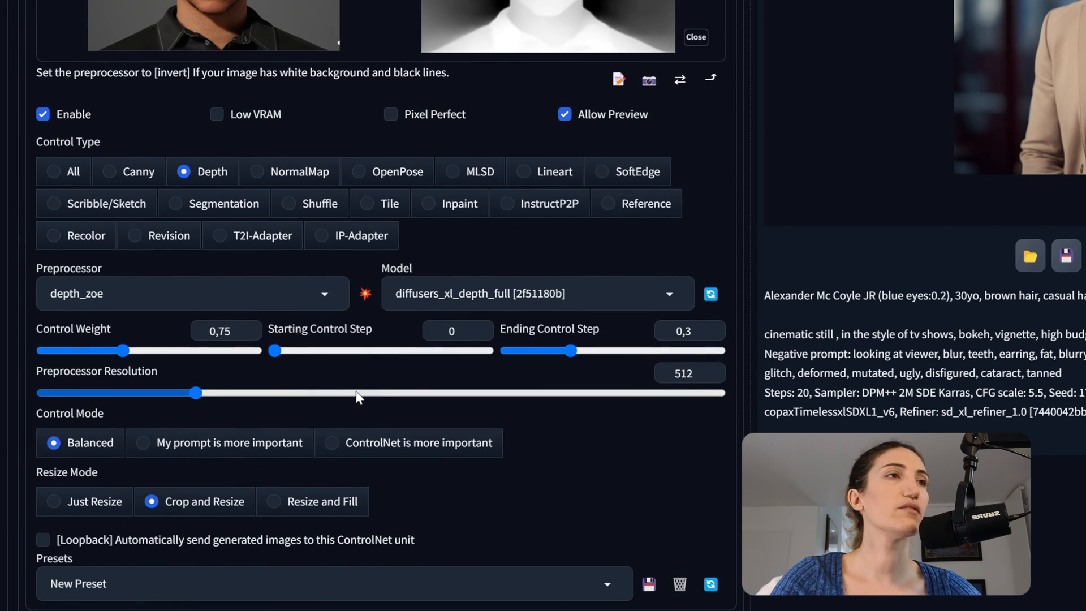
left_click(692, 333)
double_click(686, 336)
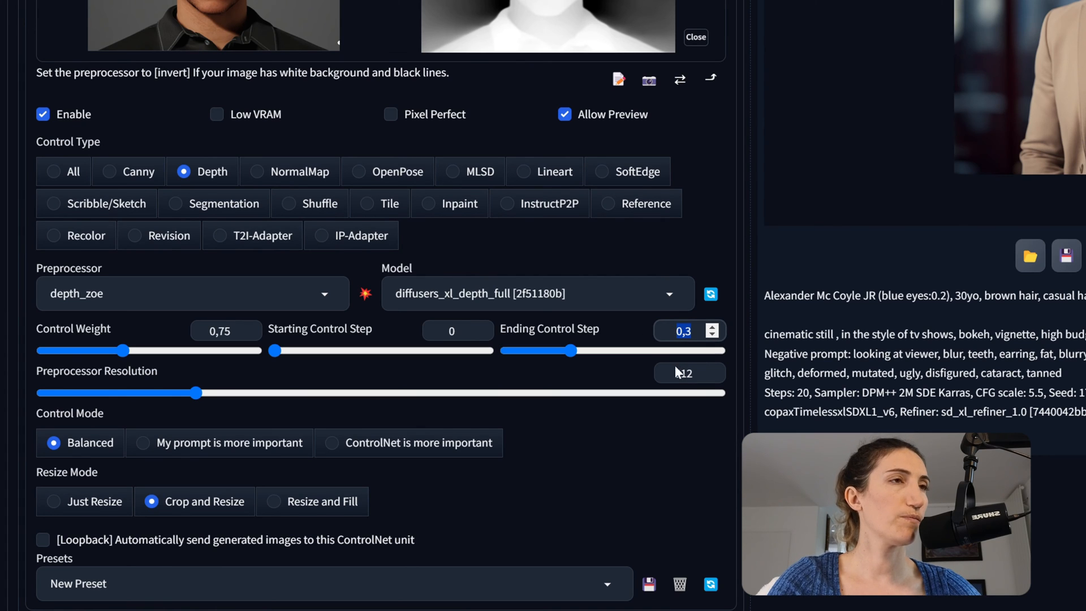